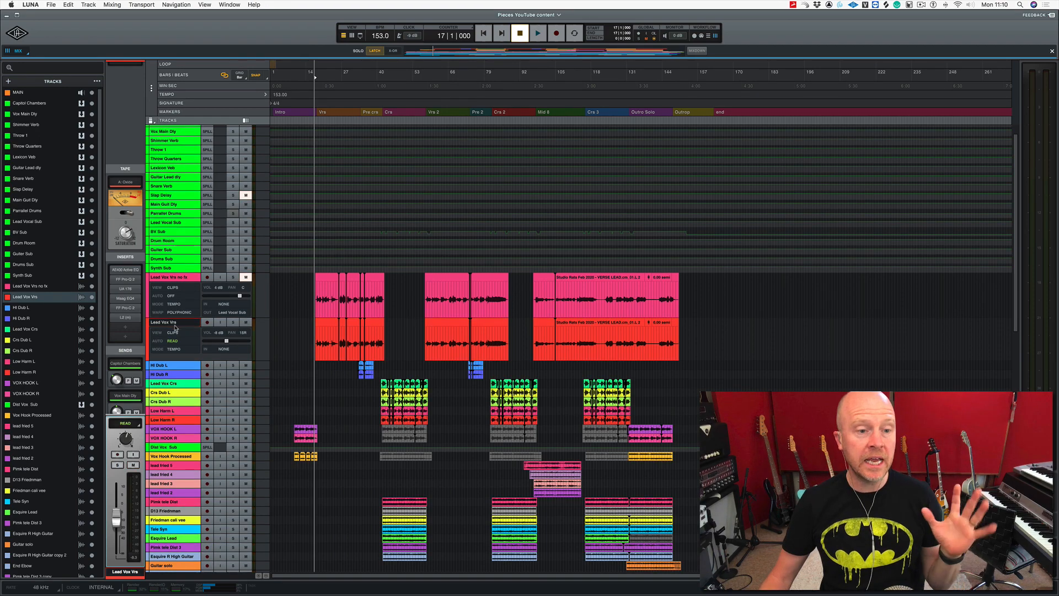
# Step: Select the Lead Vox Vrs no fx track and play the verse from bar 17 to hear the vocal
pyautogui.click(166, 279)
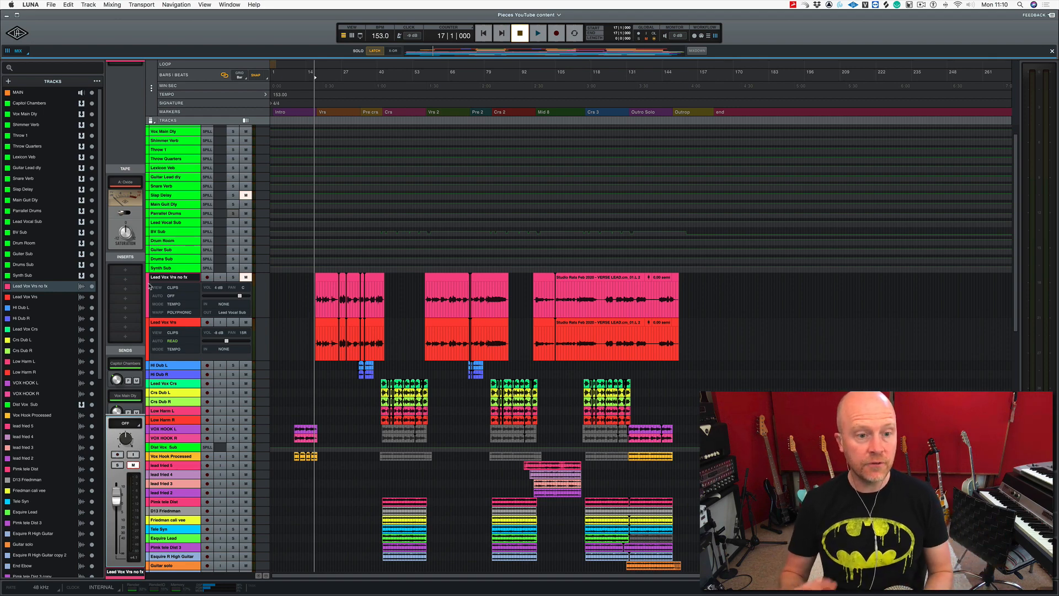
pyautogui.press('space')
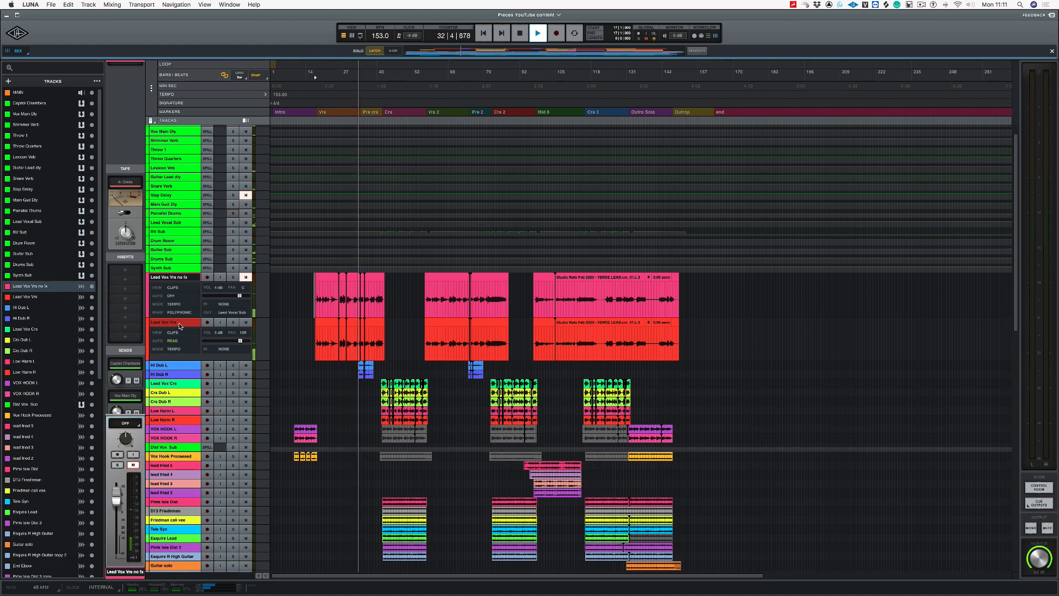
pyautogui.press('space')
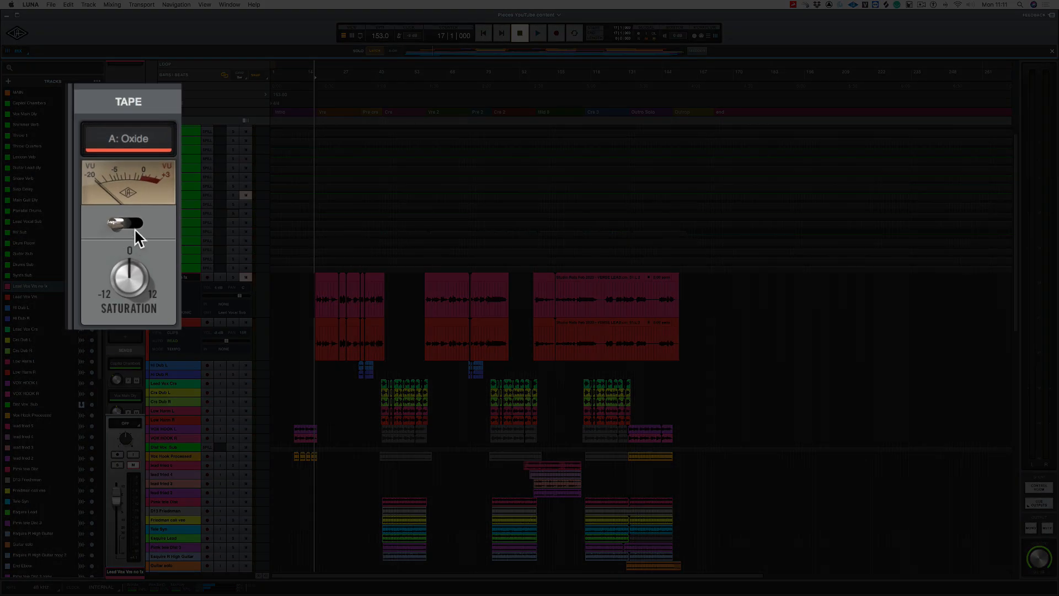
# Step: Switch on the Oxide tape extension for the selected lead vocal track and audition the verse through it
pyautogui.click(131, 224)
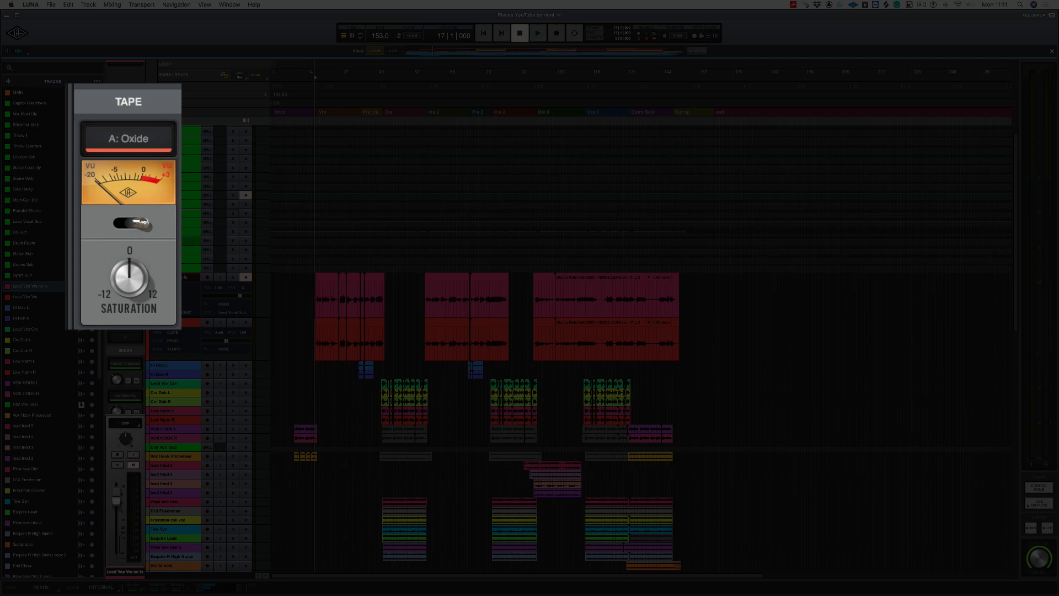
pyautogui.press('space')
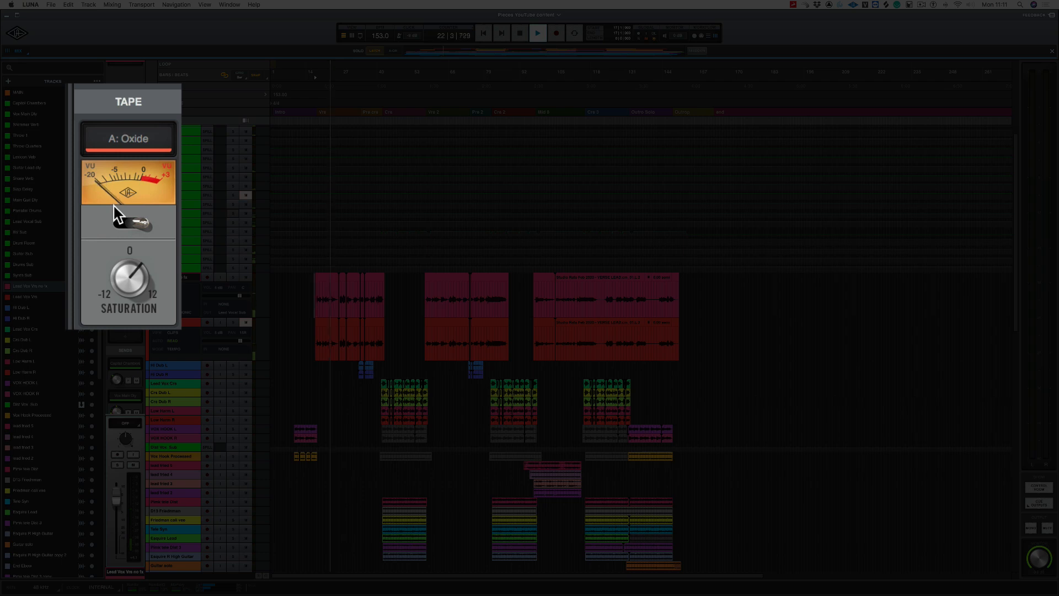
pyautogui.press('space')
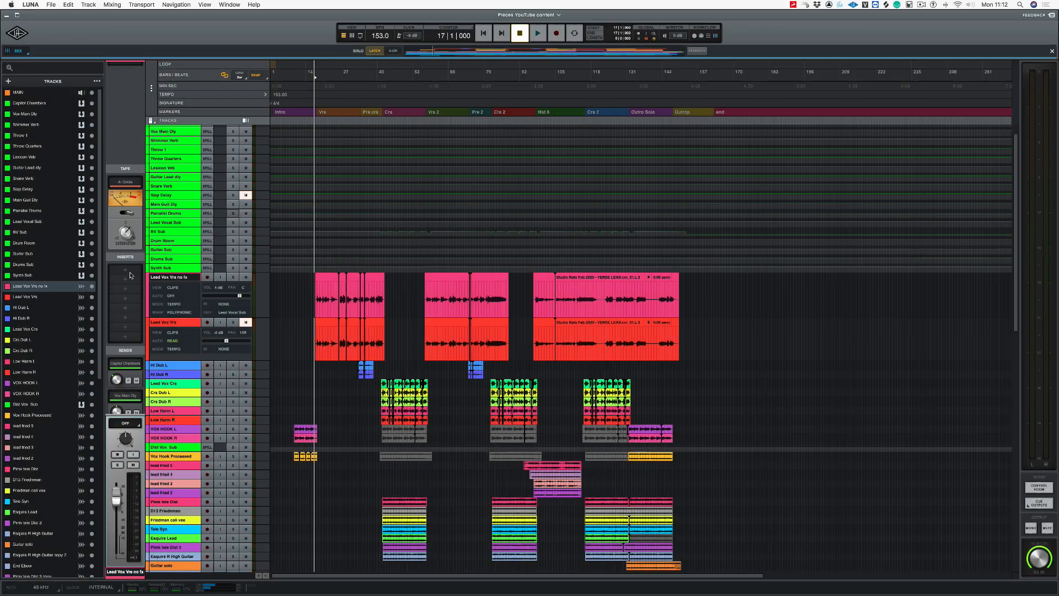
# Step: Load the McDSP AE400 Active EQ into the first insert slot of the Lead Vox Vrs no fx track
pyautogui.click(128, 271)
pyautogui.click(128, 271)
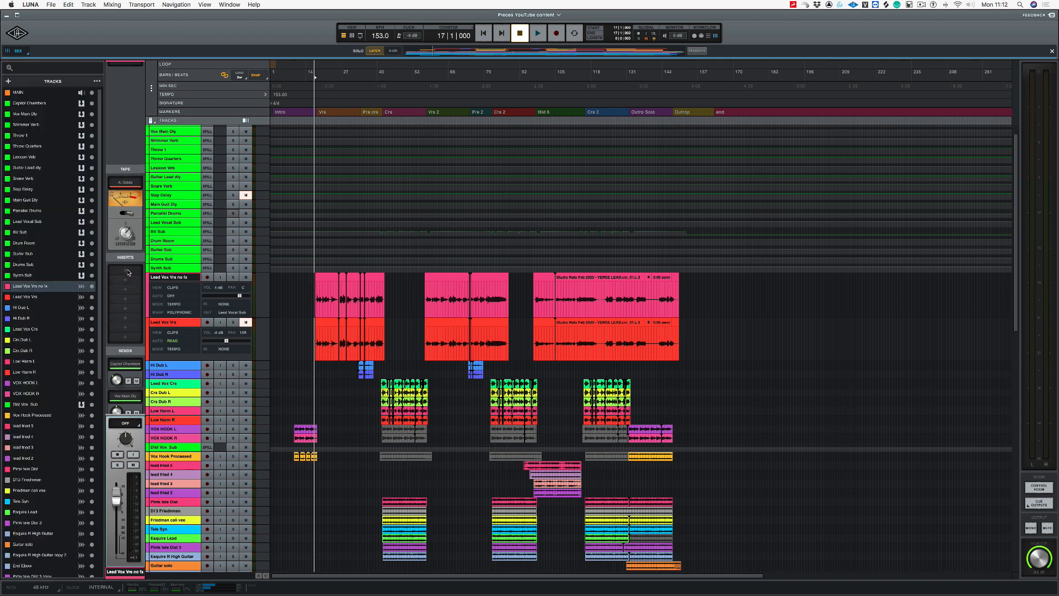
pyautogui.click(128, 271)
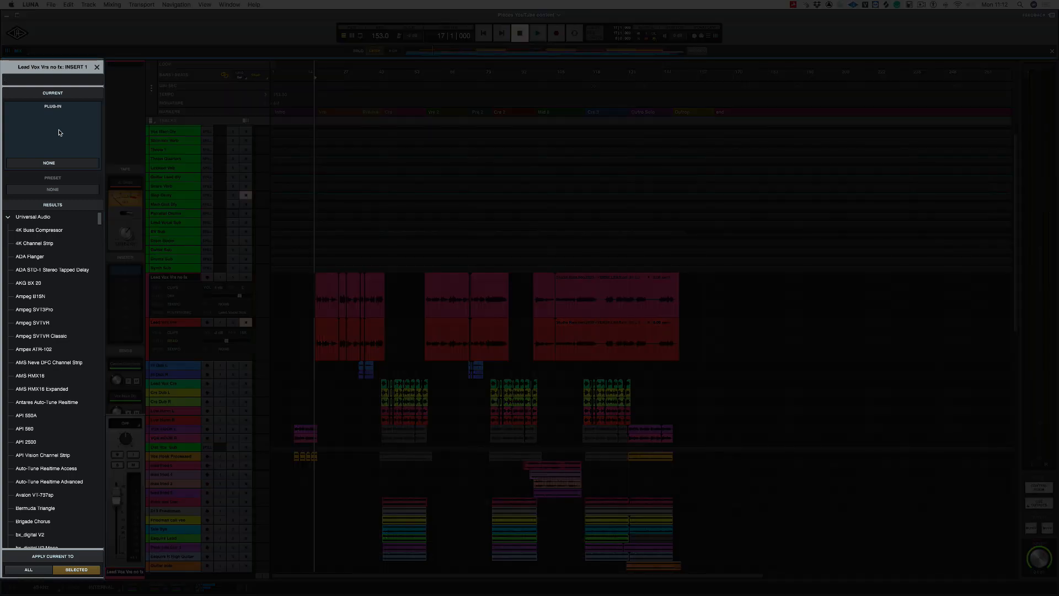
pyautogui.write('ae4')
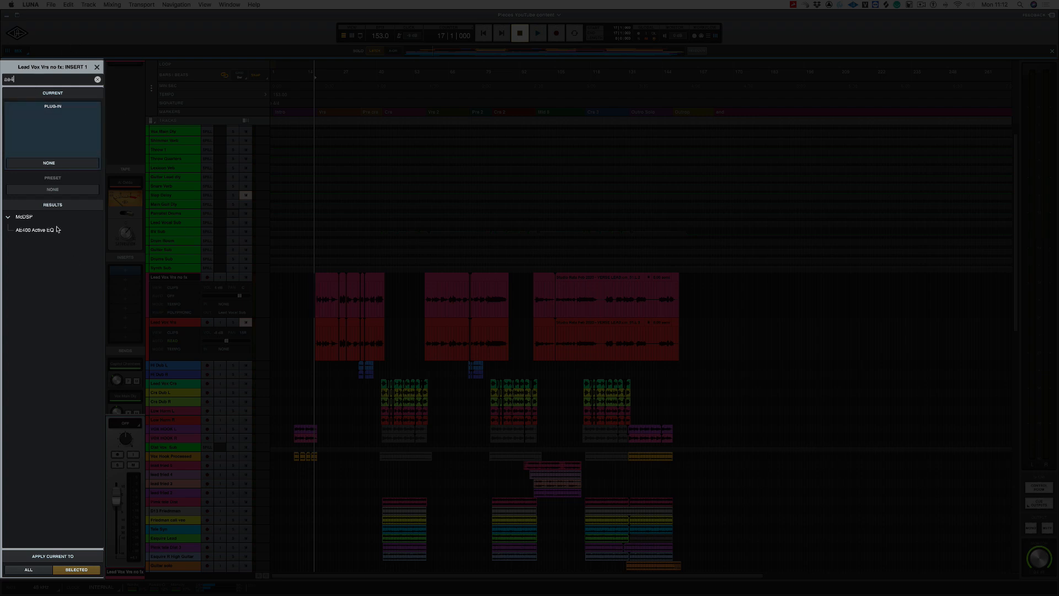
pyautogui.click(32, 232)
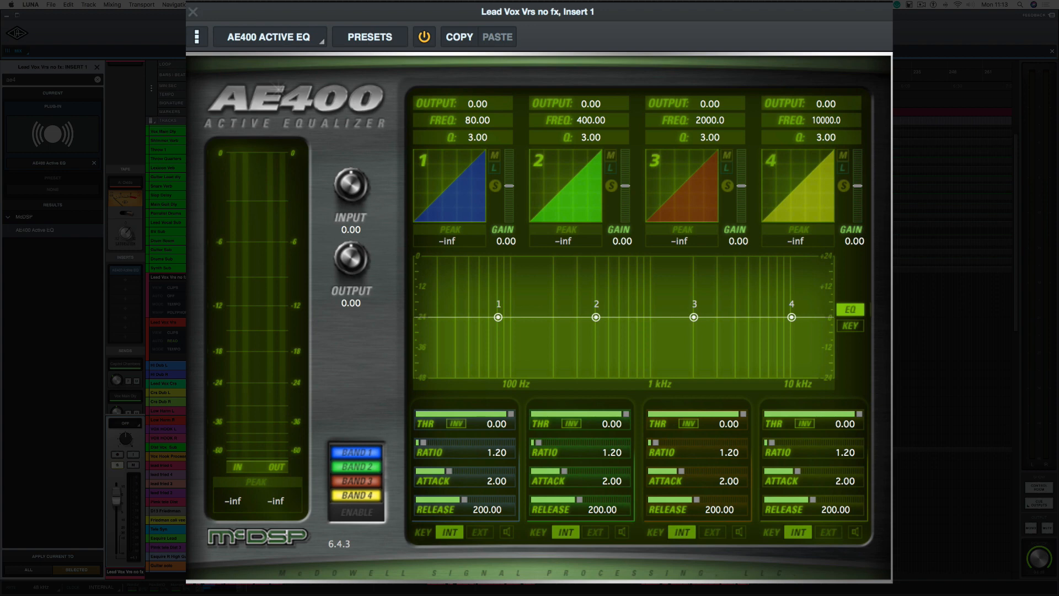
# Step: Play the vocal with band 1's key signal monitored and set the band to 405.59 Hz with a Q of 13.71
pyautogui.press('space')
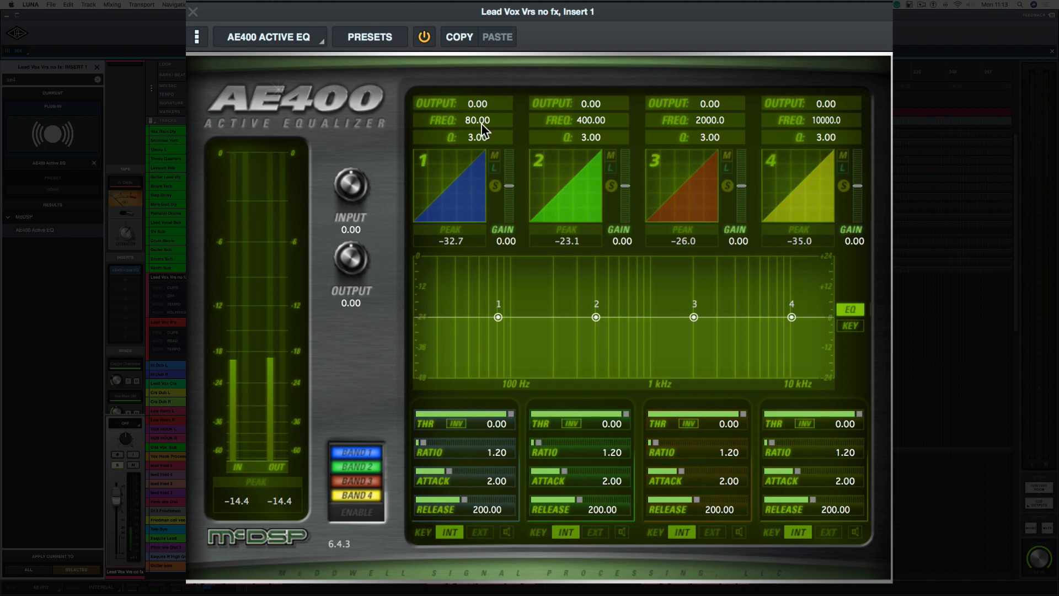
pyautogui.press('space')
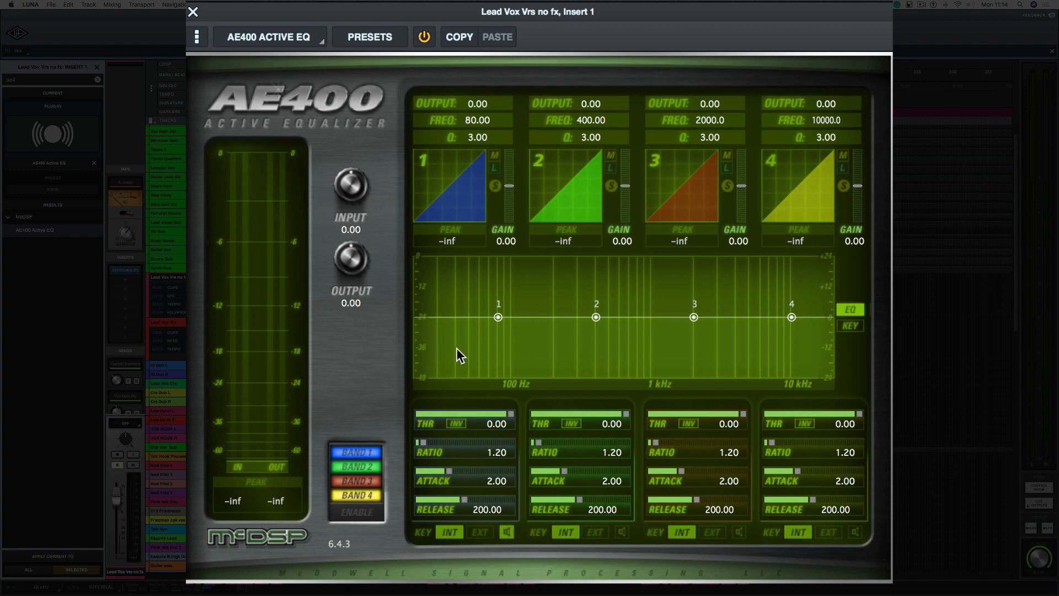
pyautogui.press('space')
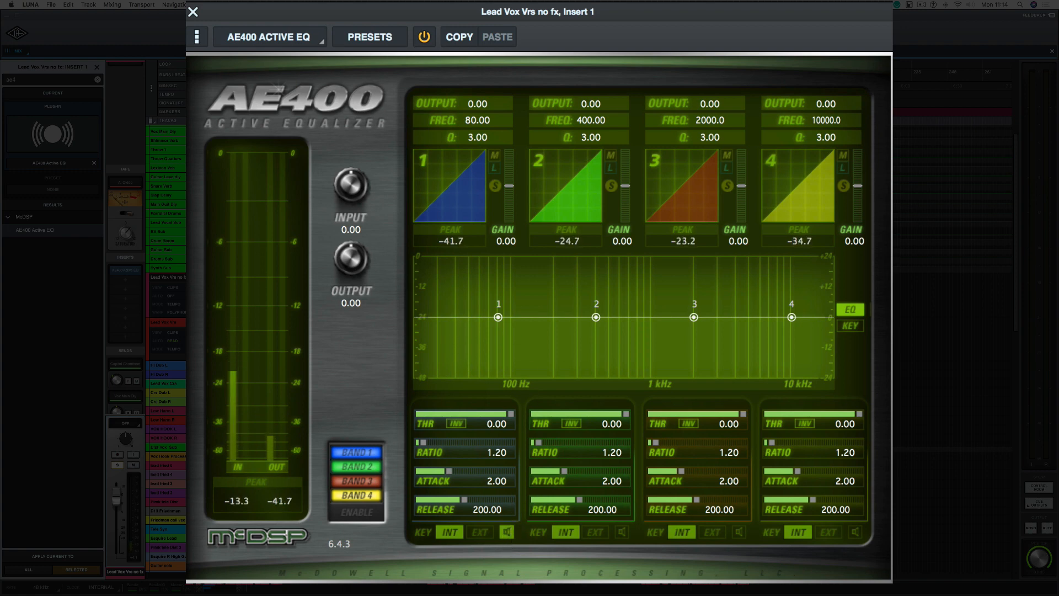
pyautogui.moveTo(481, 123); pyautogui.dragTo(466, 71)
pyautogui.moveTo(469, 131); pyautogui.dragTo(463, 68)
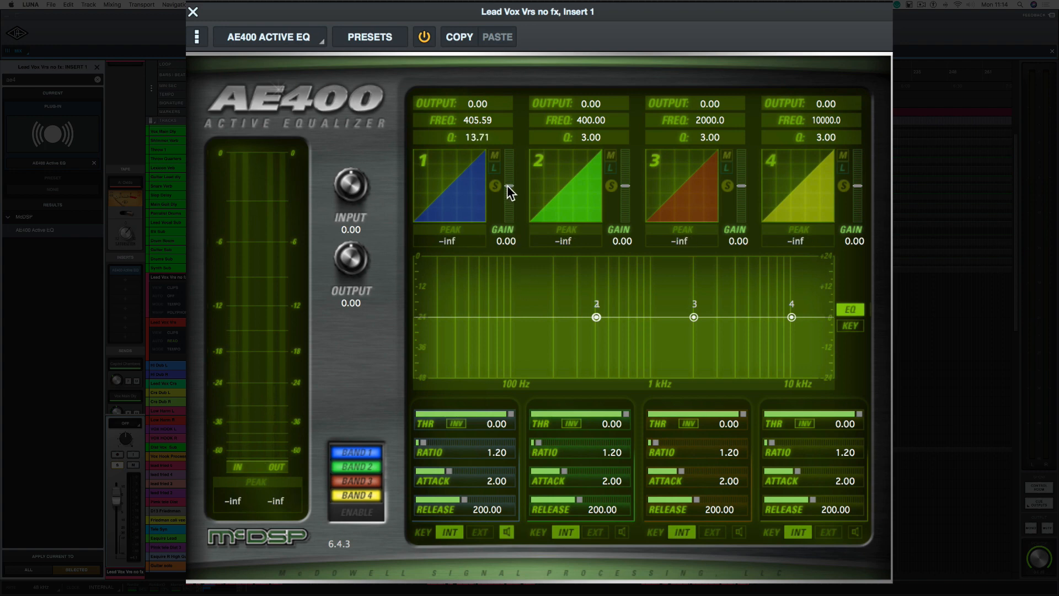
# Step: Set band 1's gain to -10.52, ratio to 1.51 and threshold to -35.63, and turn off its key listening
pyautogui.moveTo(508, 186); pyautogui.dragTo(504, 202)
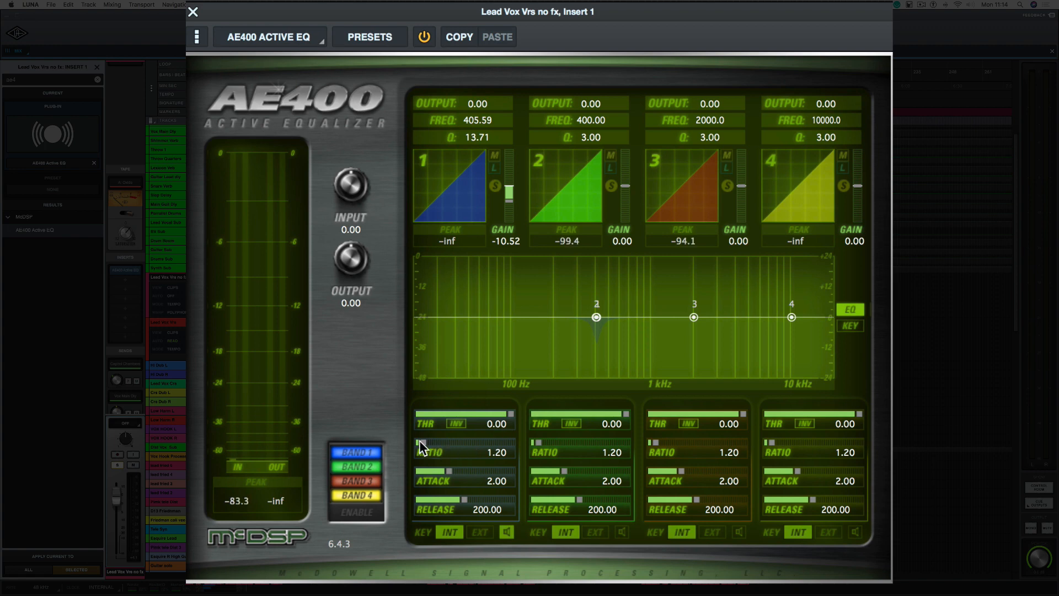
pyautogui.moveTo(422, 440); pyautogui.dragTo(432, 442)
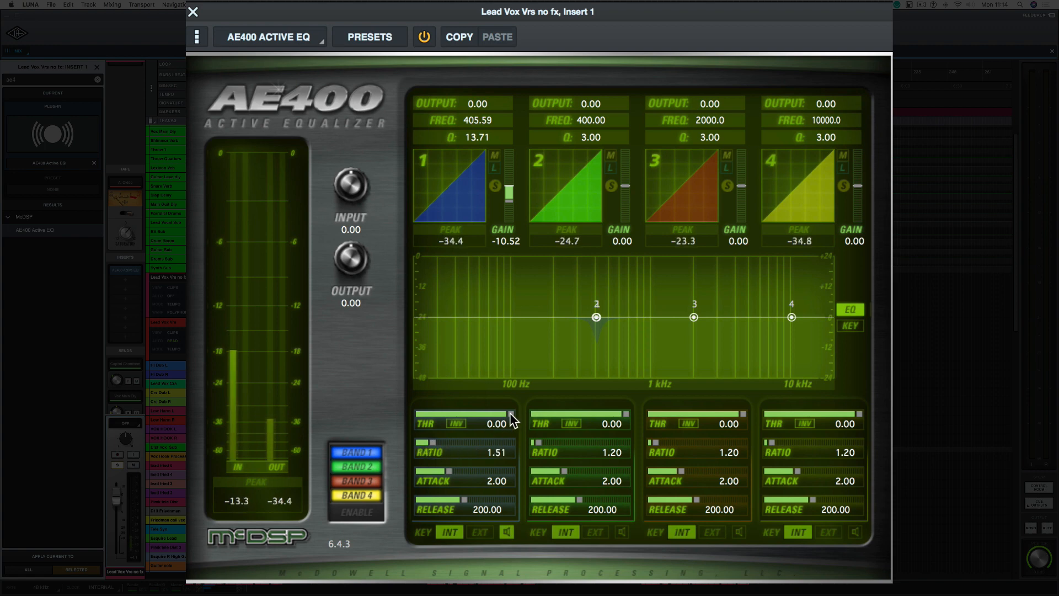
pyautogui.moveTo(510, 412); pyautogui.dragTo(440, 414)
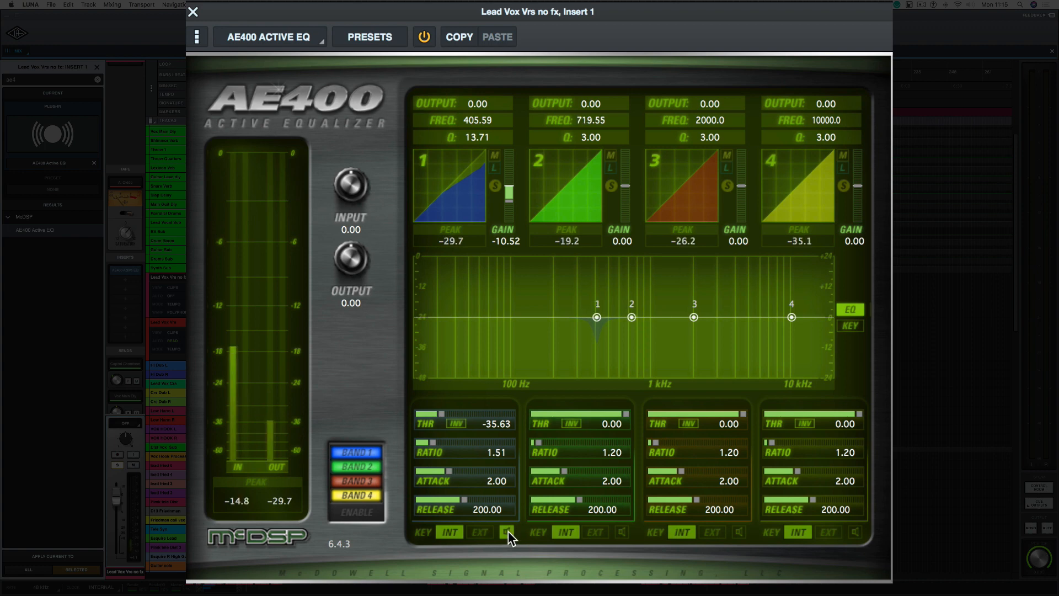
pyautogui.click(505, 531)
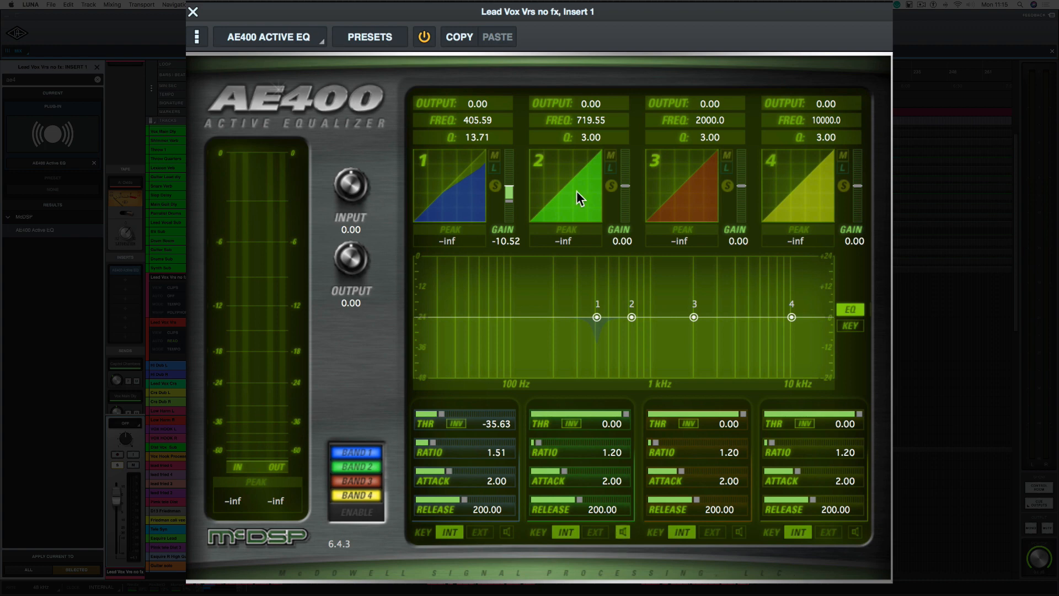
# Step: Set band 2 to 605.42 Hz, Q 9.93, gain -7.89, threshold -29.69 and ratio 2.77, and turn off its key listening
pyautogui.moveTo(587, 122); pyautogui.dragTo(584, 124)
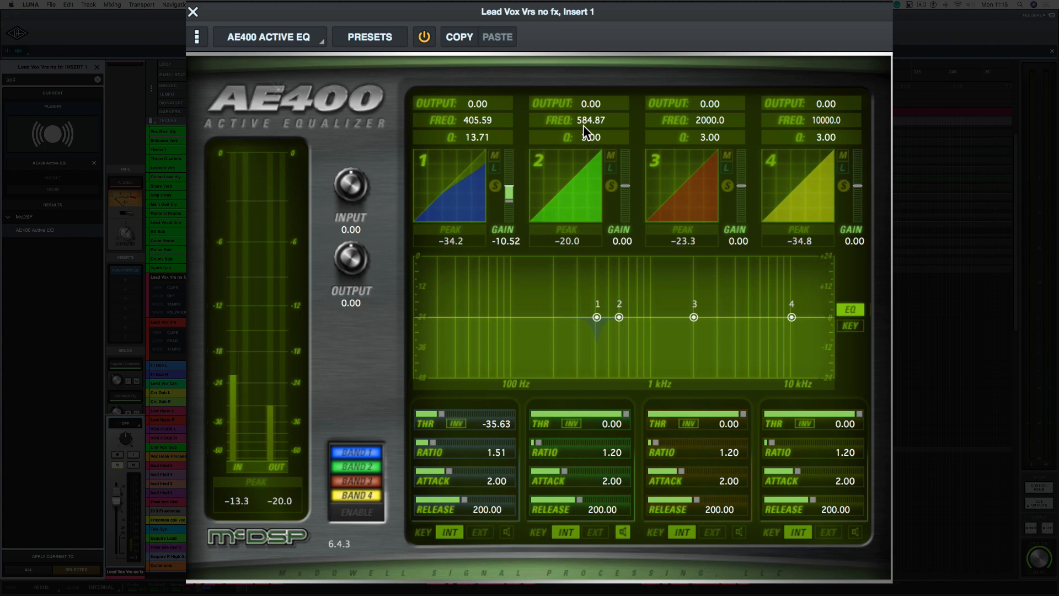
pyautogui.moveTo(584, 124); pyautogui.dragTo(583, 124)
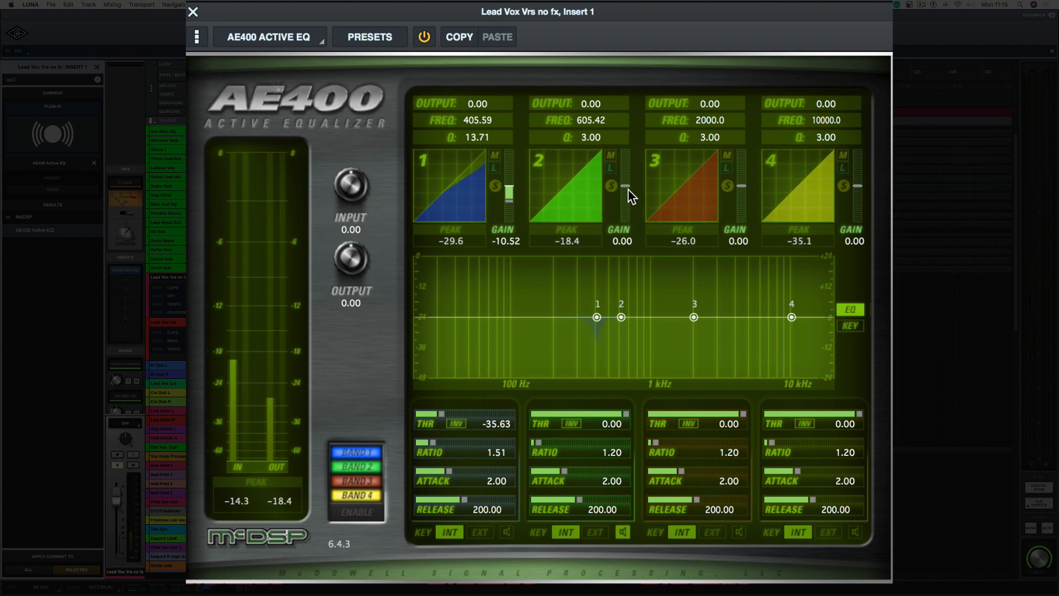
pyautogui.moveTo(627, 187); pyautogui.dragTo(608, 227)
pyautogui.moveTo(627, 412); pyautogui.dragTo(573, 442)
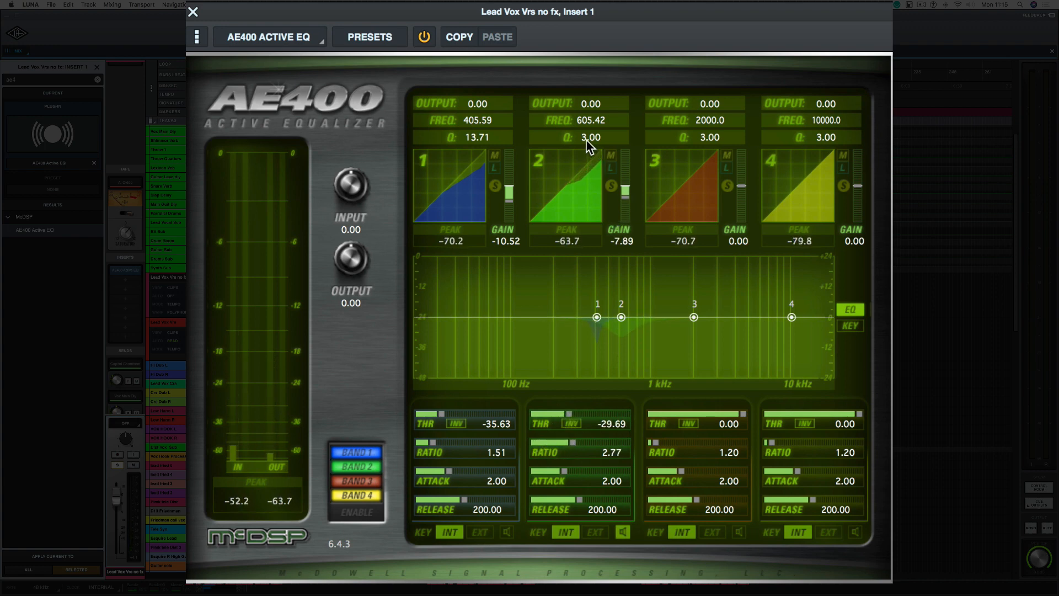
pyautogui.moveTo(586, 141); pyautogui.dragTo(582, 87)
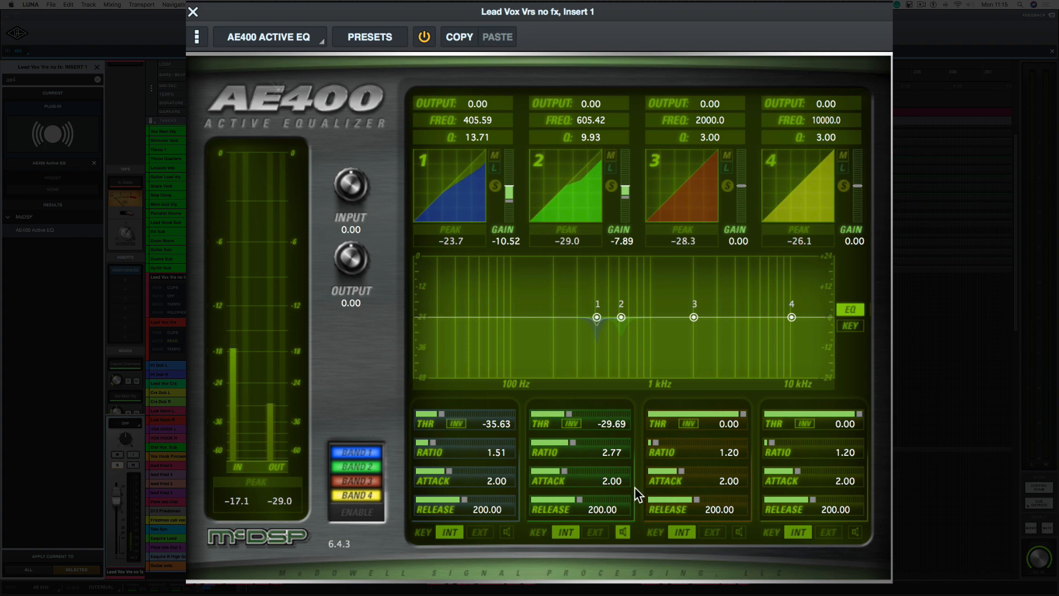
pyautogui.click(621, 533)
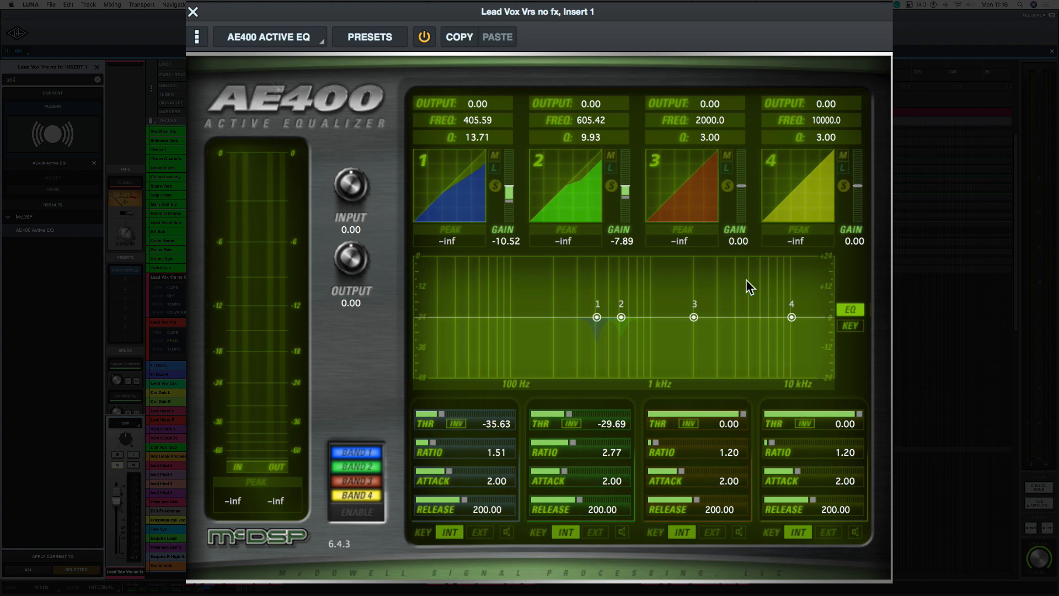
# Step: Monitor band 3's key signal and set the band to 1111.8 Hz with a Q of 10.40
pyautogui.click(738, 532)
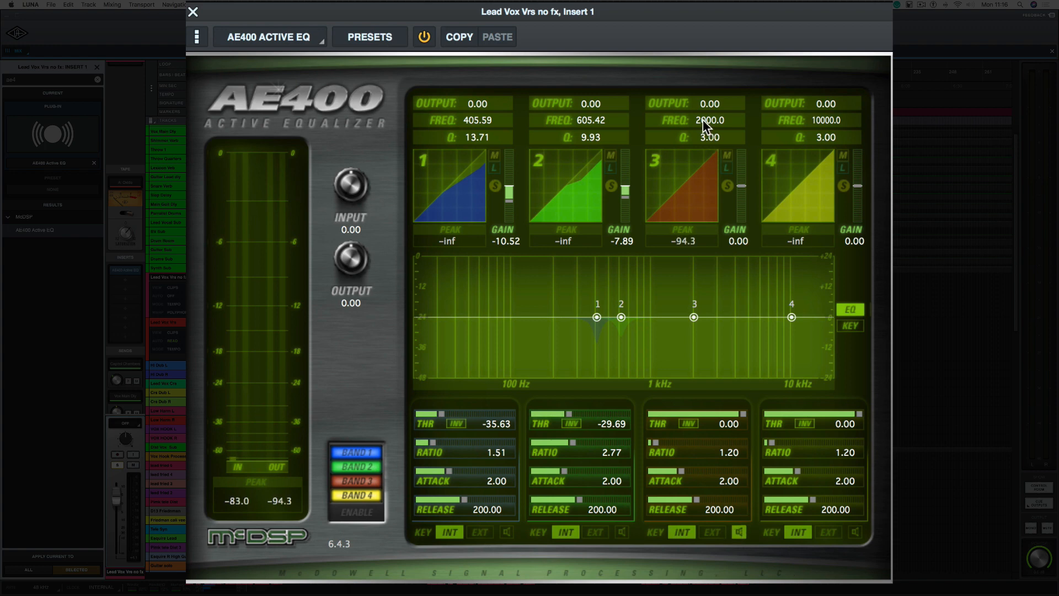
pyautogui.moveTo(703, 118); pyautogui.dragTo(699, 131)
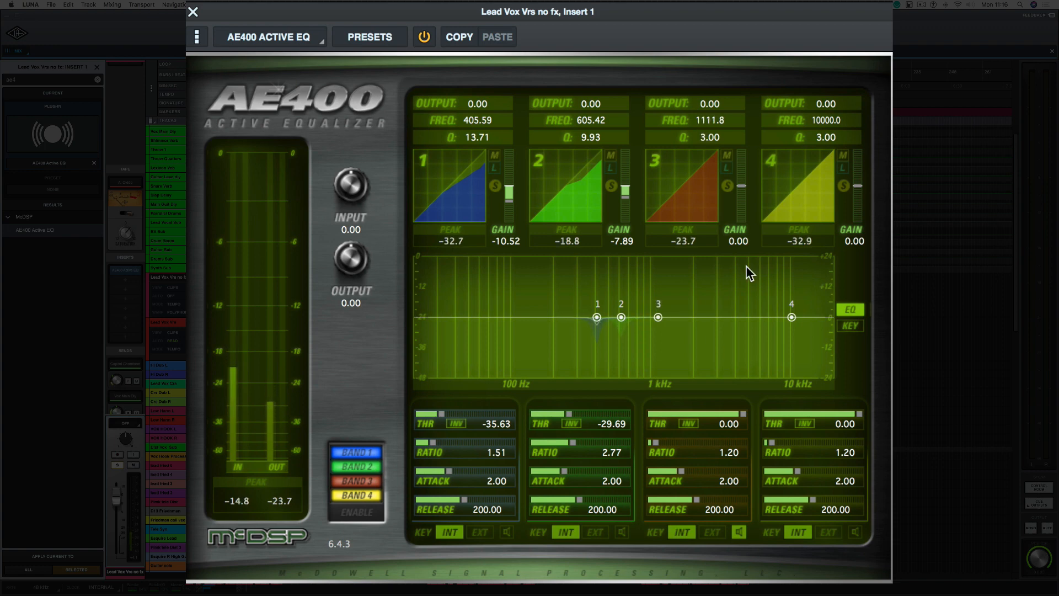
pyautogui.moveTo(701, 92); pyautogui.dragTo(701, 86)
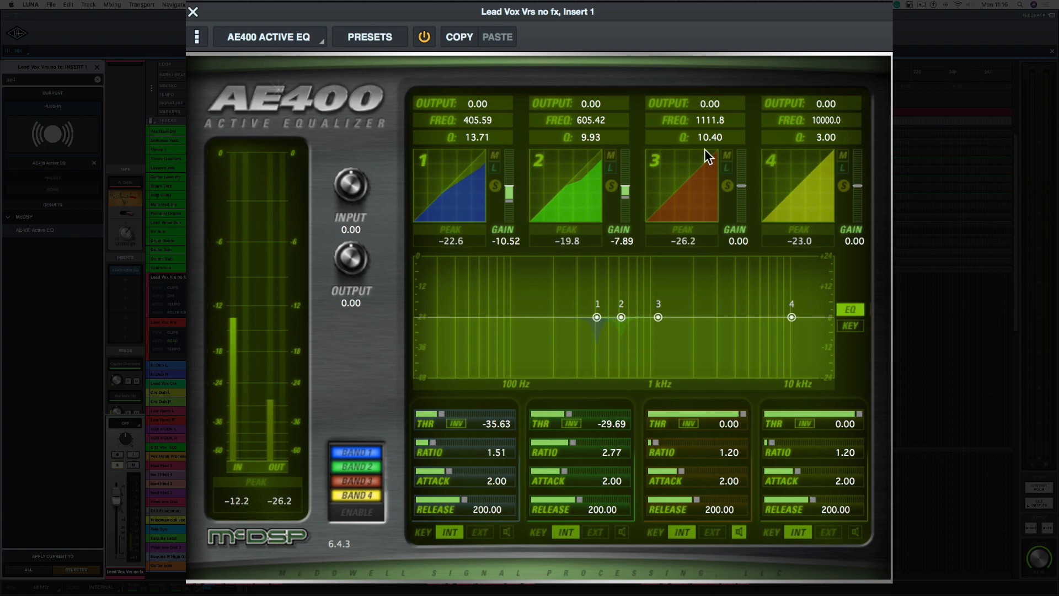
# Step: Set band 3's gain to -8.55, ratio to 1.51 and threshold to -31.67, with its key listening turned off
pyautogui.moveTo(742, 190); pyautogui.dragTo(739, 201)
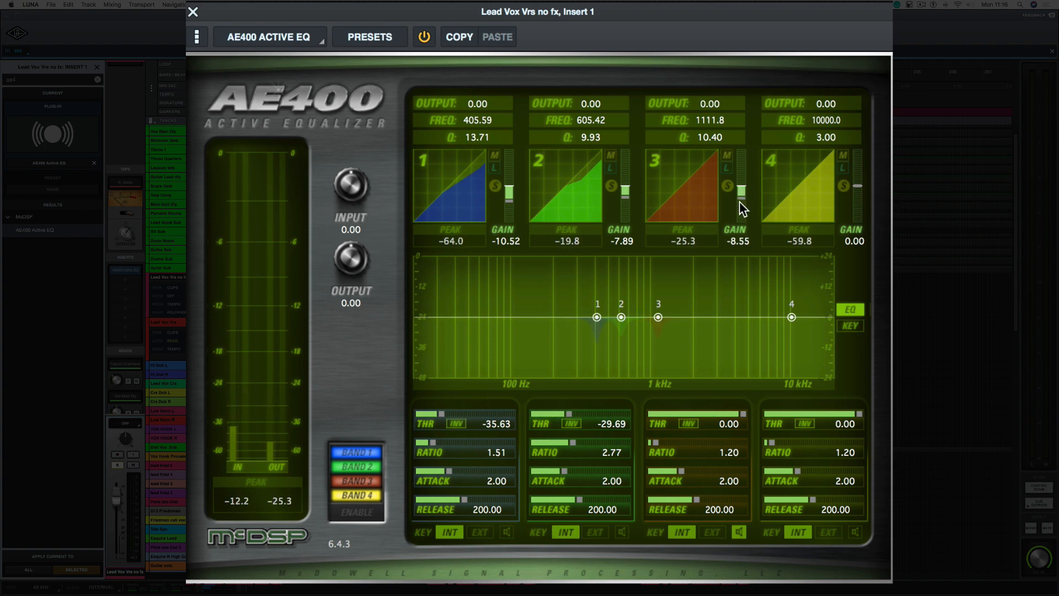
pyautogui.moveTo(742, 413); pyautogui.dragTo(665, 442)
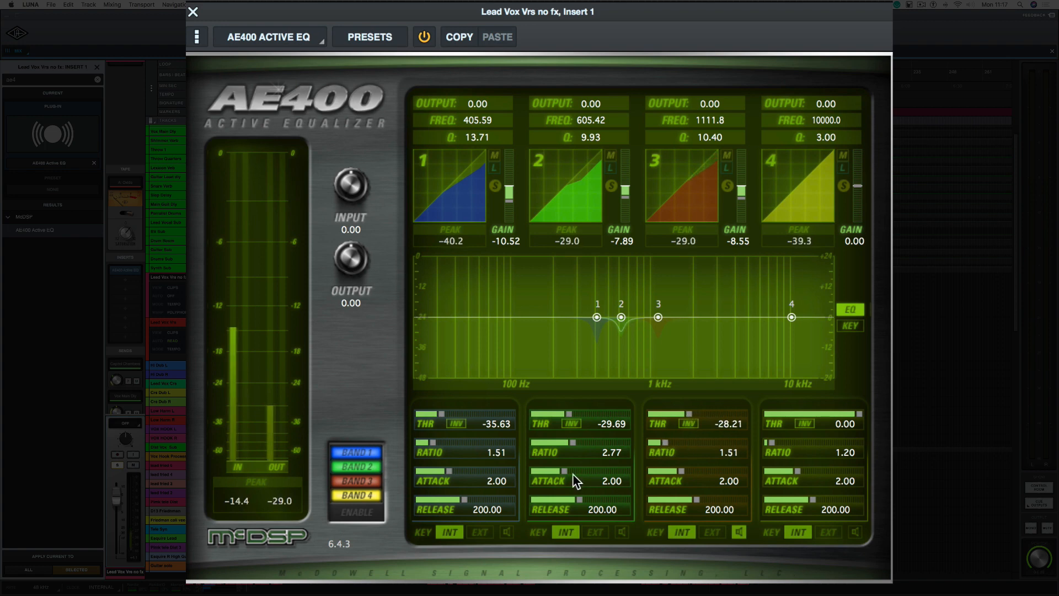
pyautogui.click(739, 532)
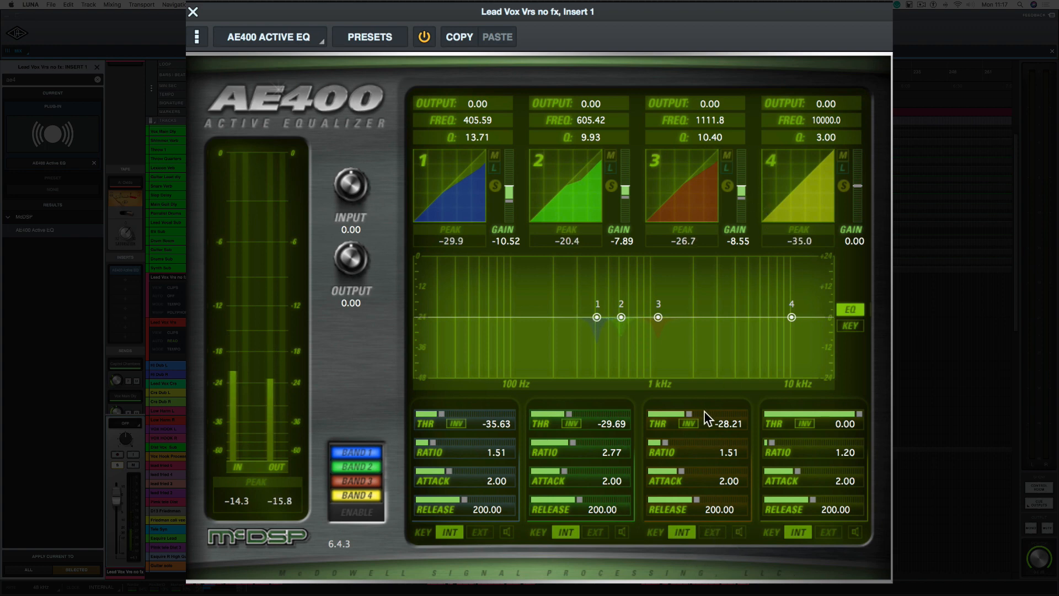
pyautogui.moveTo(688, 415); pyautogui.dragTo(680, 412)
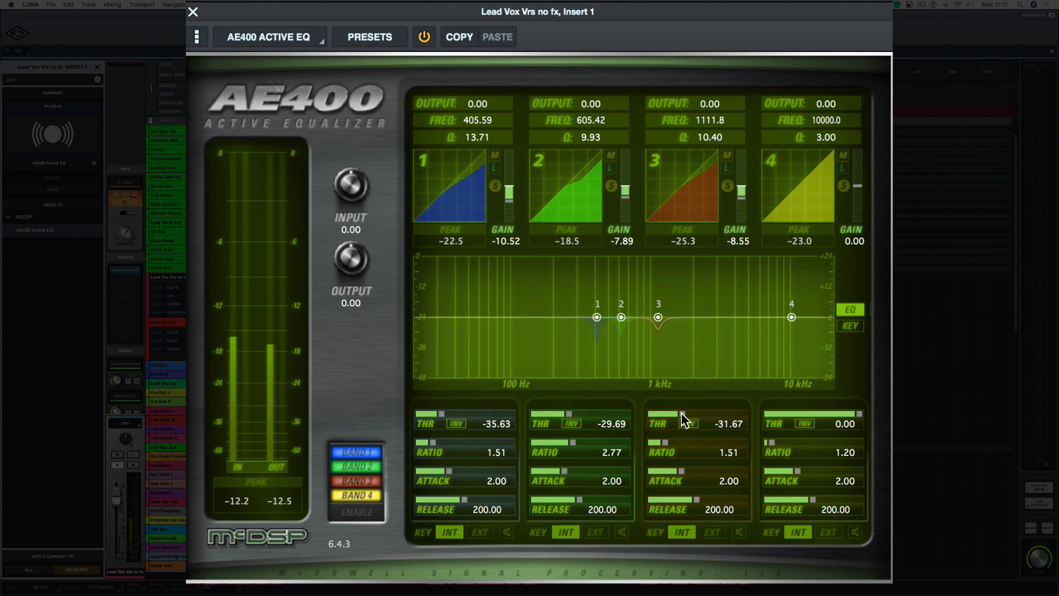
# Step: Compare the vocal with the AE400 bypassed and re-enabled
pyautogui.press('space')
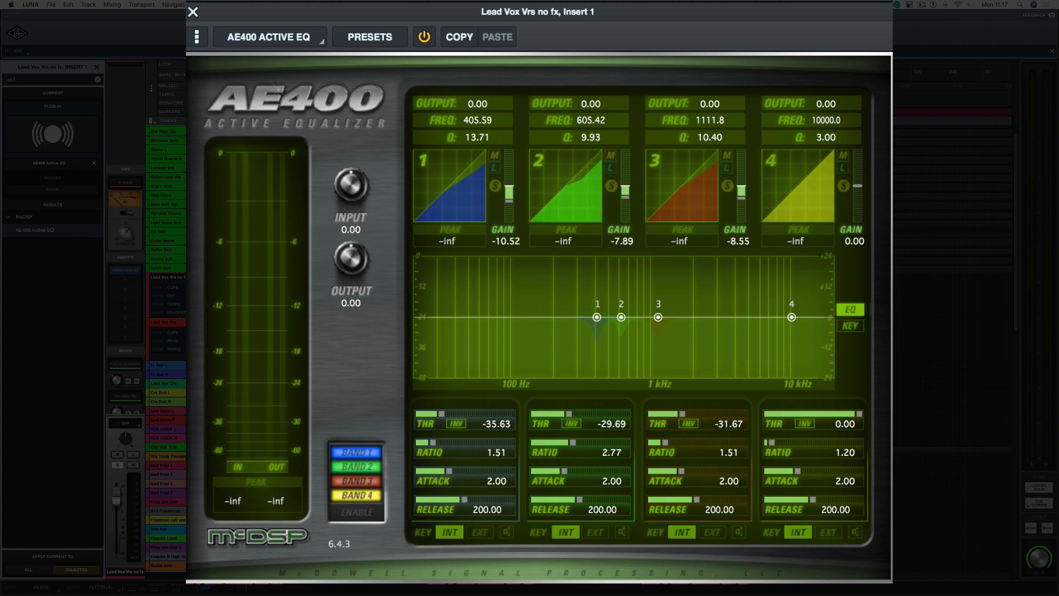
pyautogui.click(954, 375)
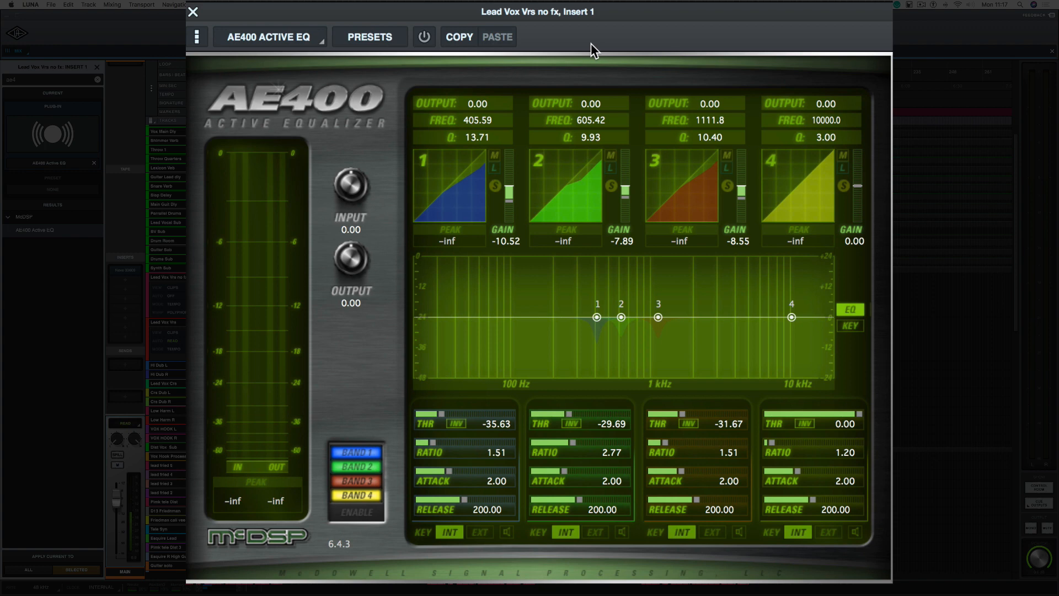
pyautogui.click(424, 34)
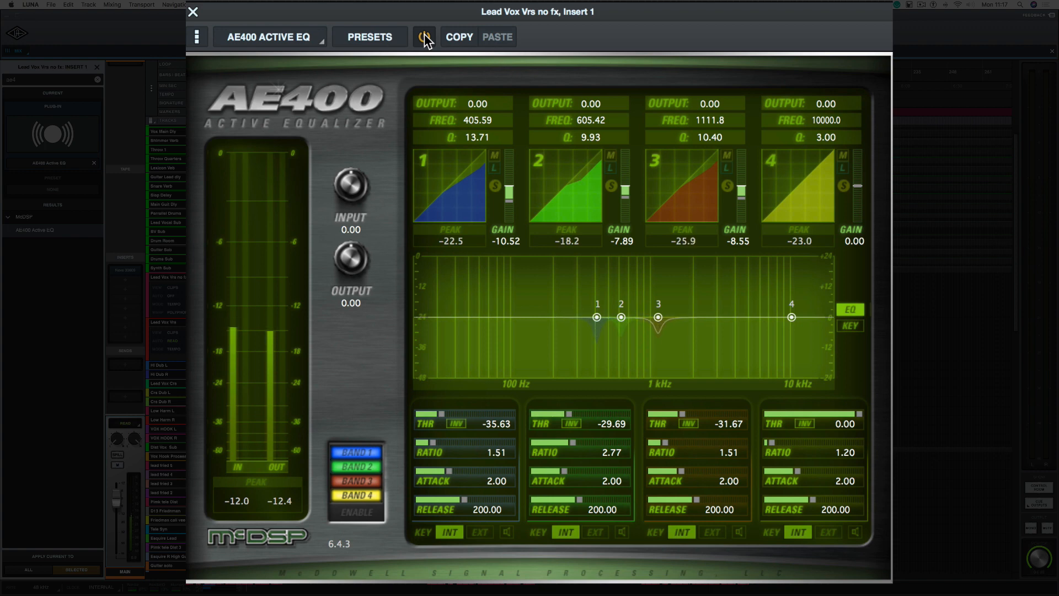
# Step: Set band 4 to 5559.0 Hz with a Q of 6.27 while monitoring its key signal
pyautogui.moveTo(812, 120); pyautogui.dragTo(812, 128)
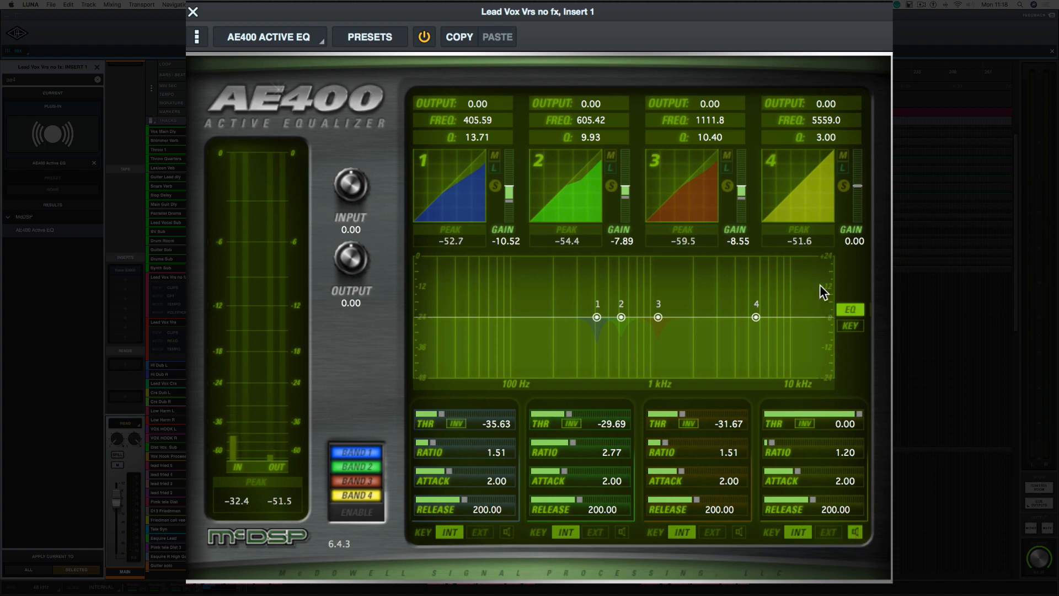
pyautogui.moveTo(823, 136); pyautogui.dragTo(828, 116)
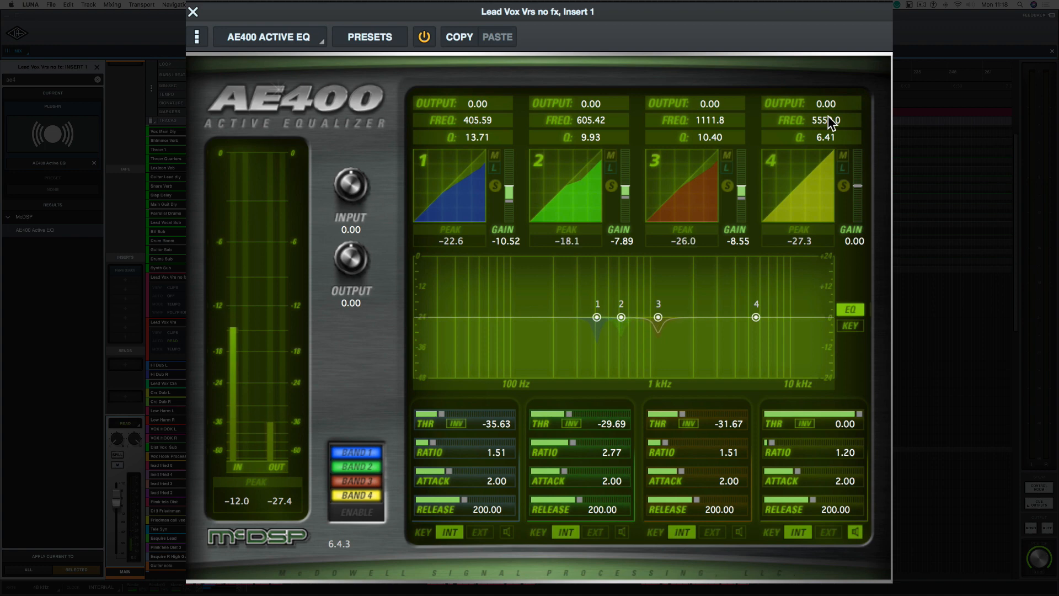
pyautogui.moveTo(828, 116); pyautogui.dragTo(827, 118)
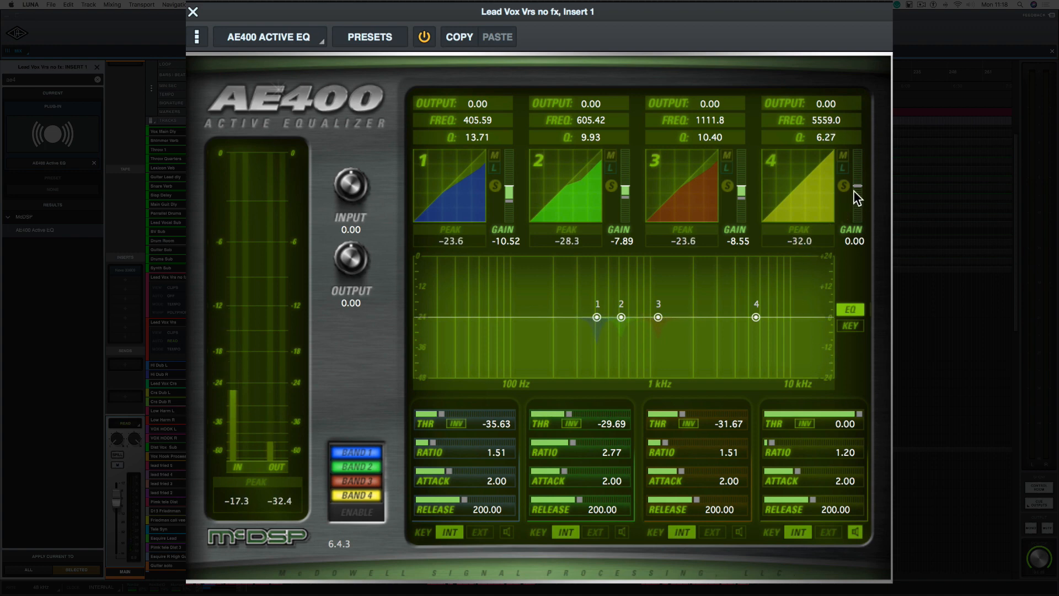
# Step: Set band 4's gain to -6.58, Q to 5.72 and threshold to -35.13, turn off its key listening and audition the vocal
pyautogui.moveTo(857, 188); pyautogui.dragTo(857, 192)
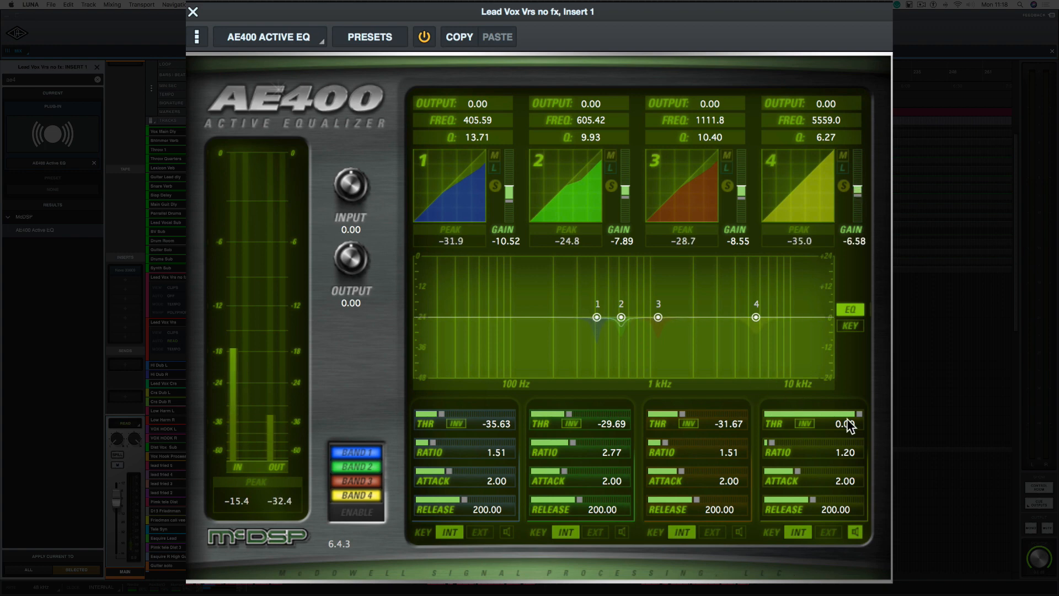
pyautogui.moveTo(847, 419); pyautogui.dragTo(793, 412)
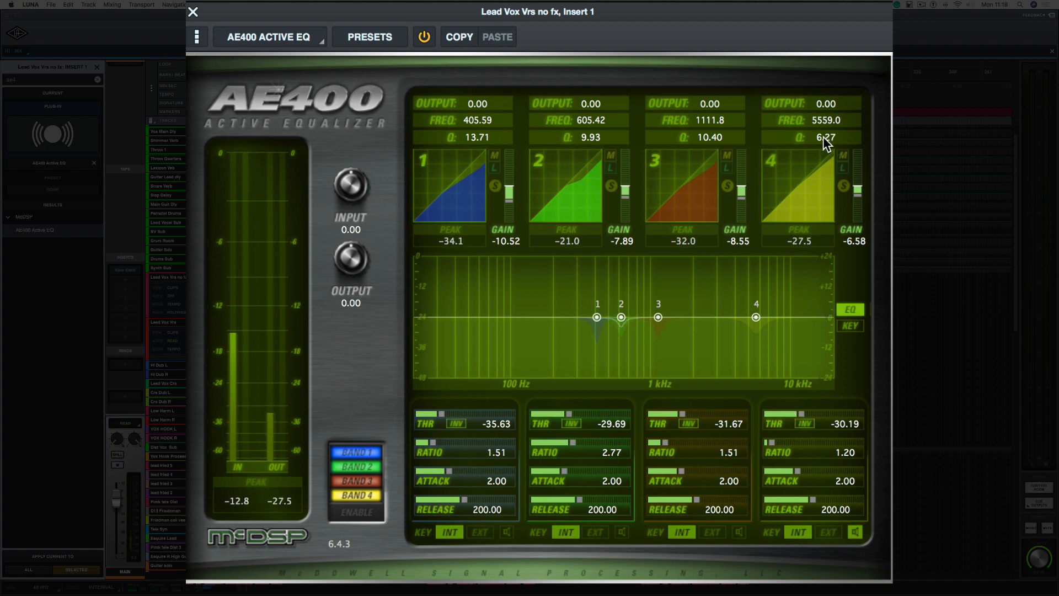
pyautogui.moveTo(822, 137); pyautogui.dragTo(820, 140)
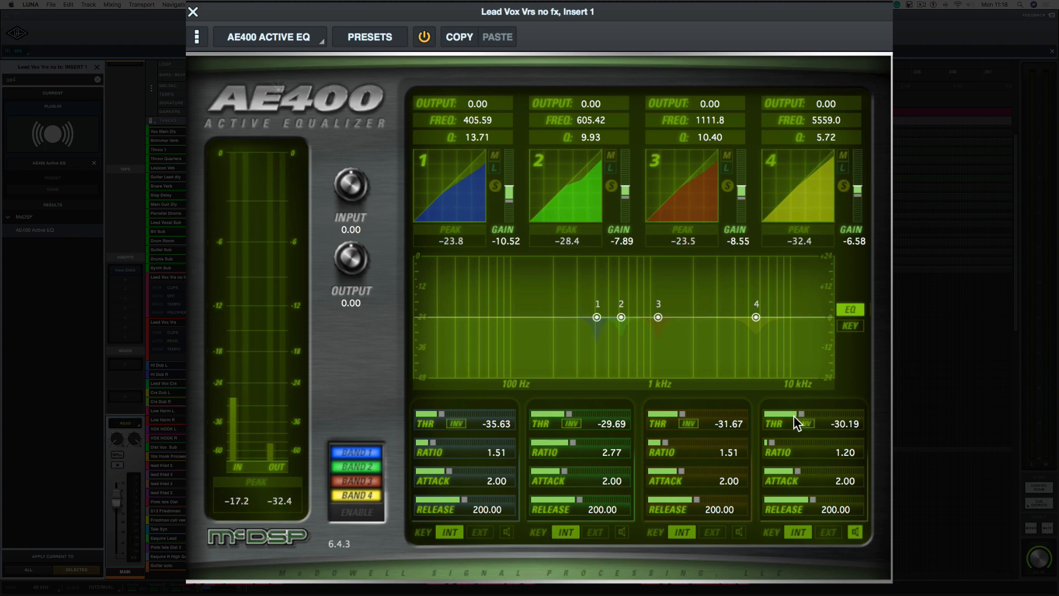
pyautogui.moveTo(803, 412); pyautogui.dragTo(795, 411)
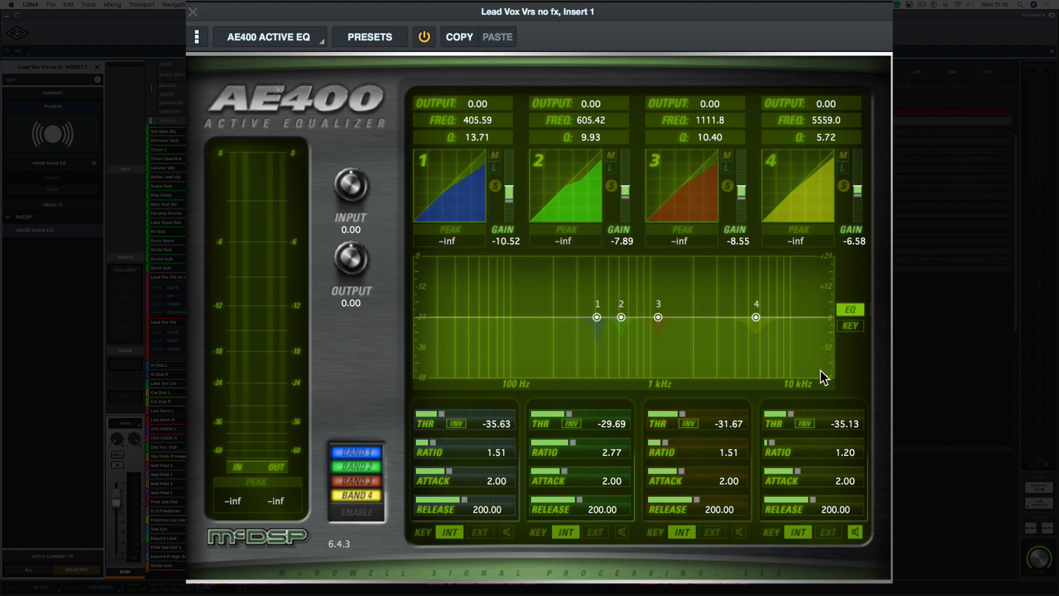
pyautogui.press('space')
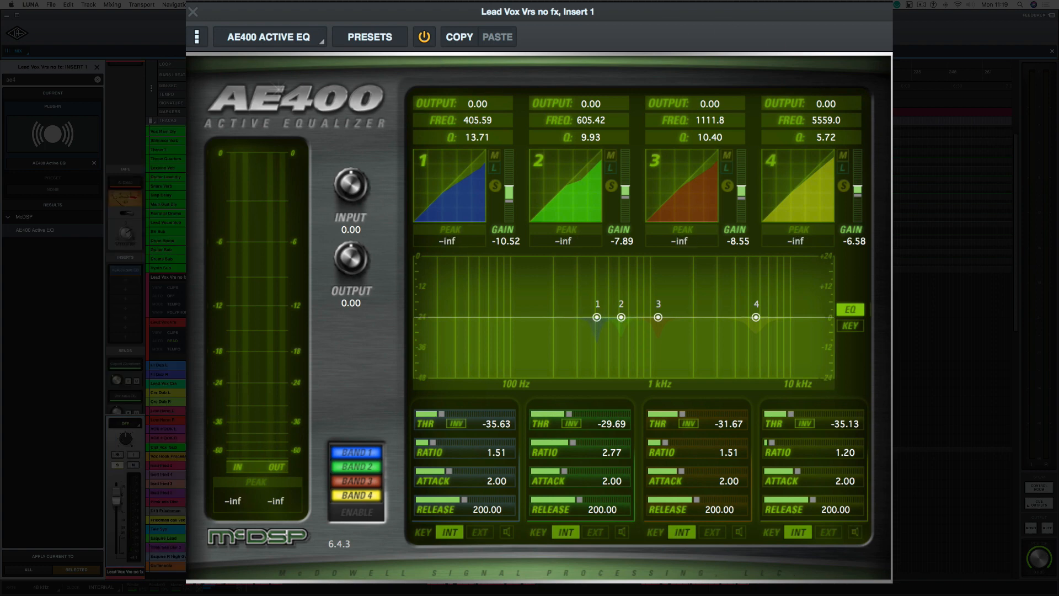
pyautogui.press('space')
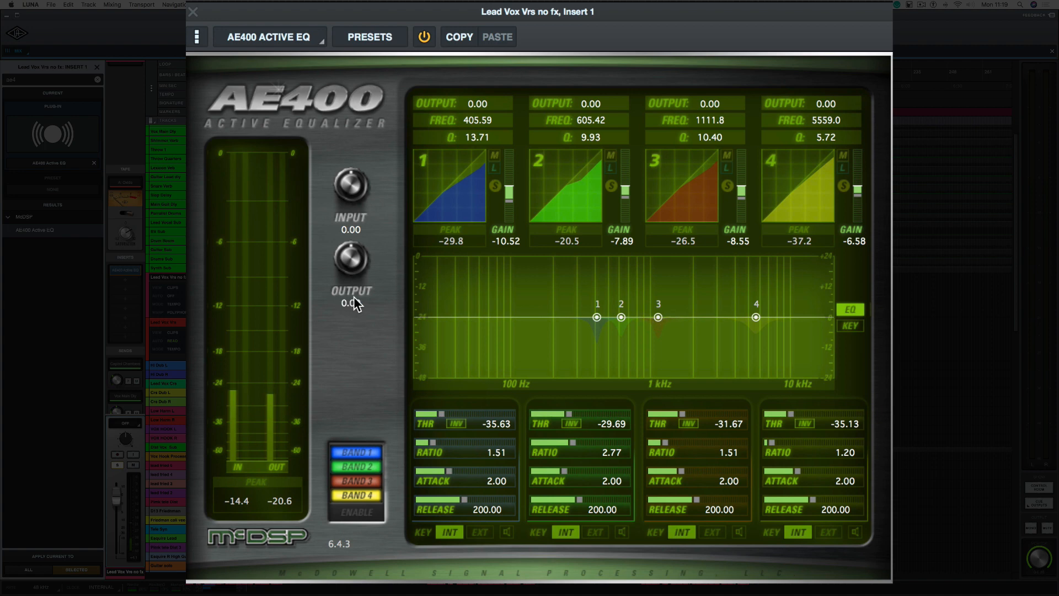
pyautogui.press('space')
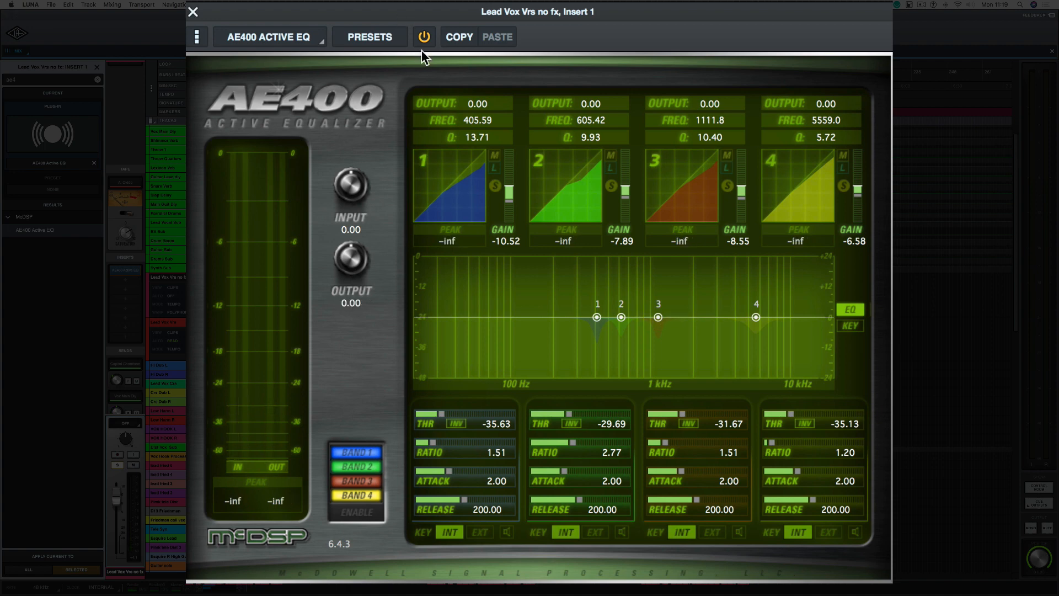
# Step: Load FF Pro-Q 2 into the second insert slot of the Lead Vox Vrs no fx track
pyautogui.click(130, 284)
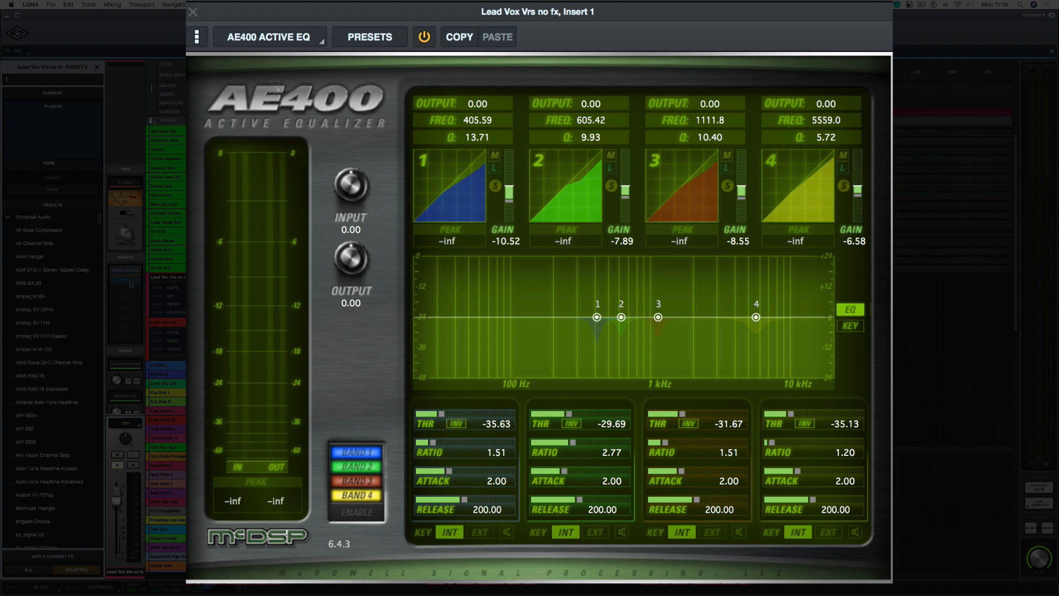
pyautogui.write('pro')
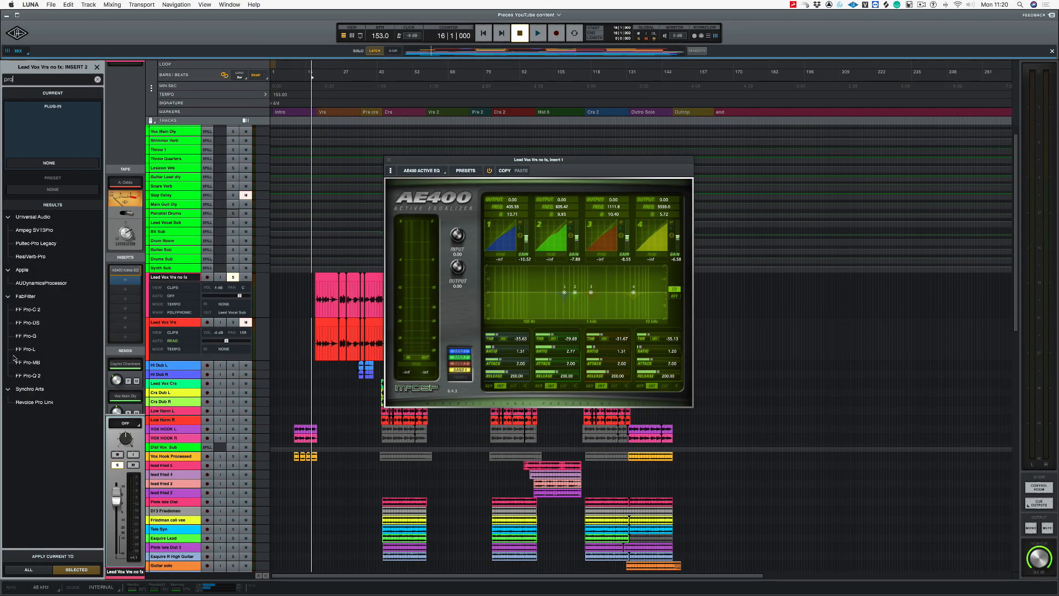
pyautogui.click(22, 377)
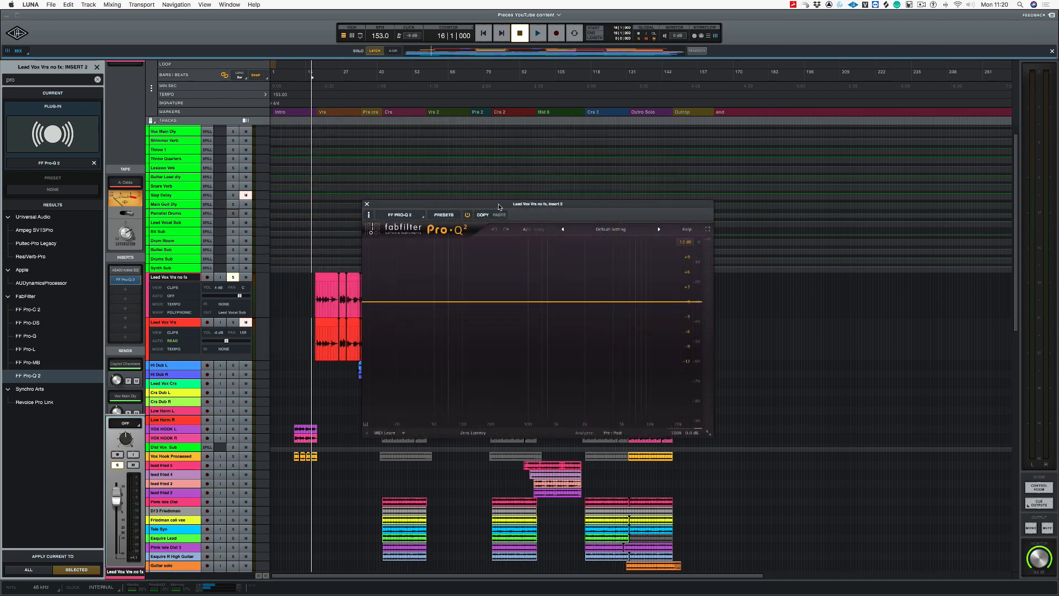
# Step: Add a low cut at 89.260 Hz with a Q of 0.887 and an 18 dB/oct slope during playback, closing the equalizer when done
pyautogui.press('space')
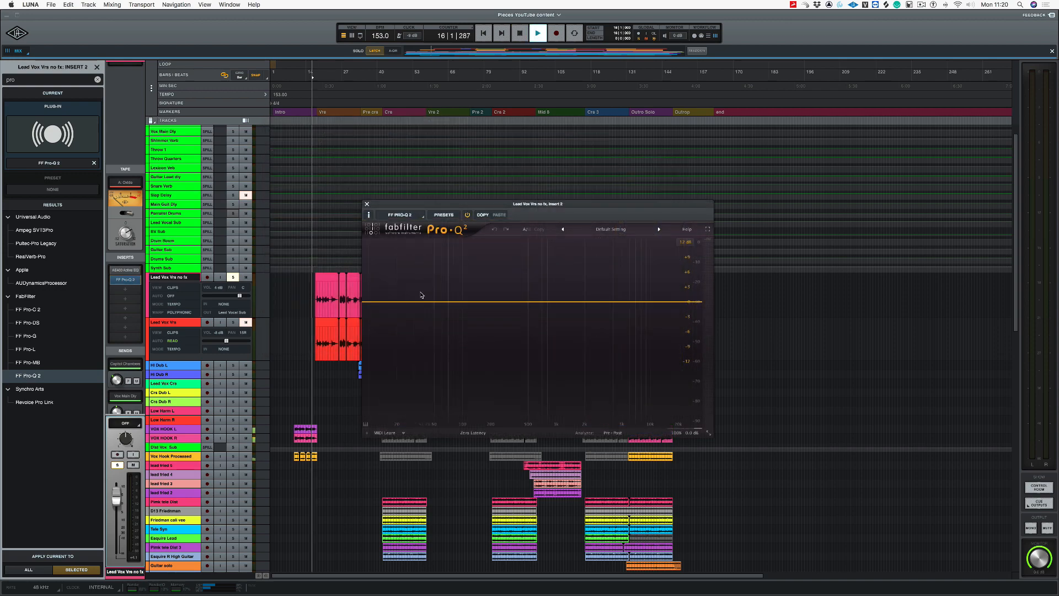
pyautogui.click(367, 301)
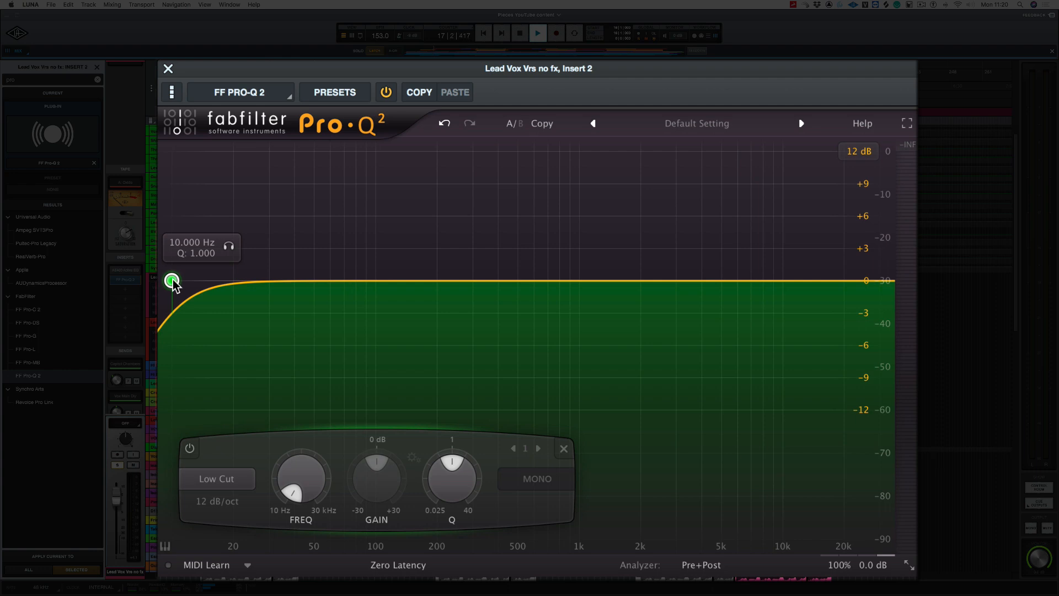
pyautogui.moveTo(172, 281); pyautogui.dragTo(367, 293)
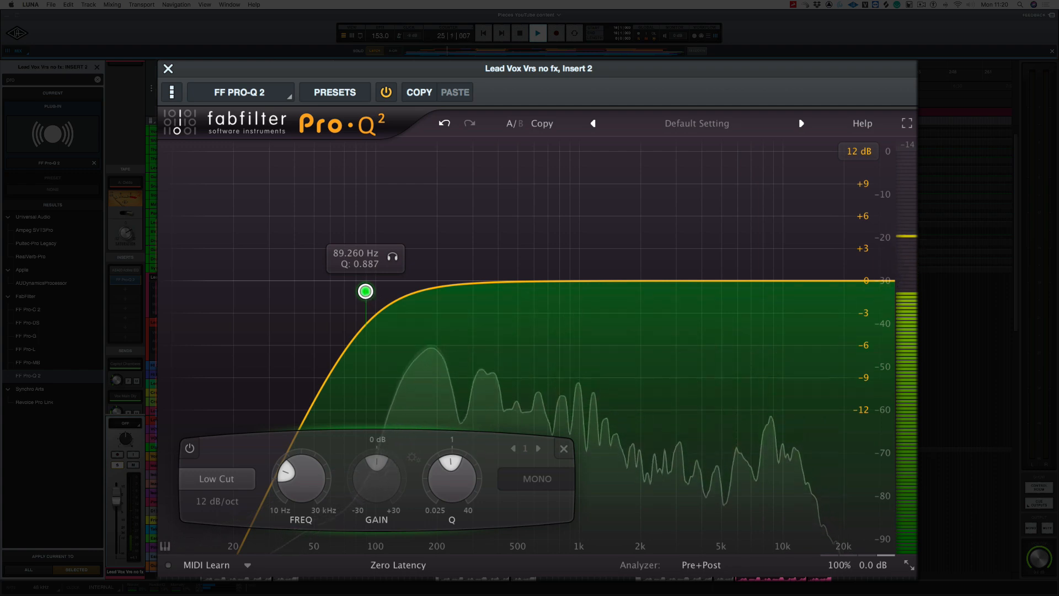
pyautogui.click(209, 502)
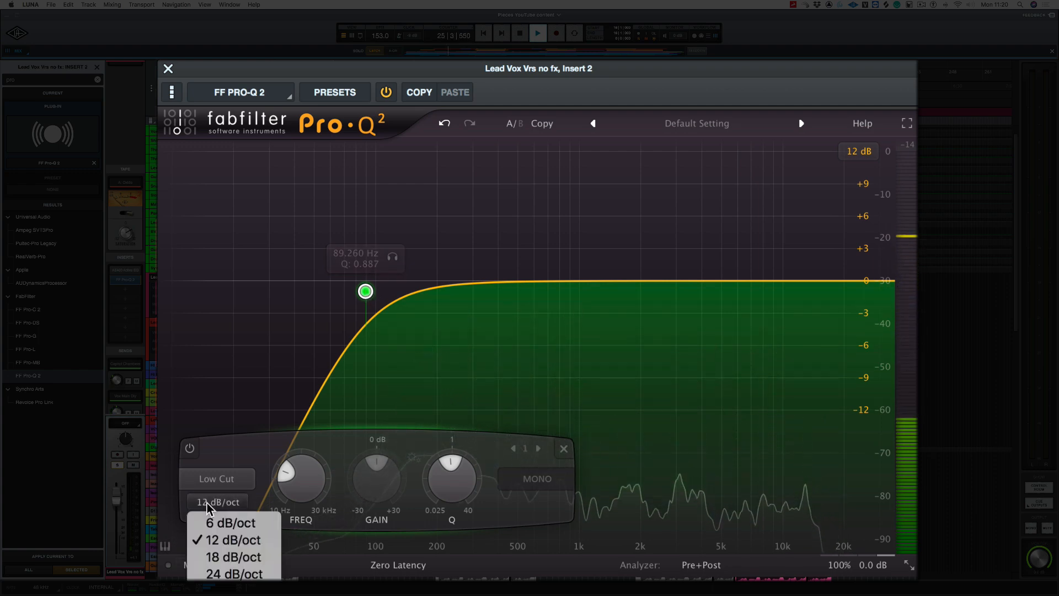
pyautogui.click(234, 557)
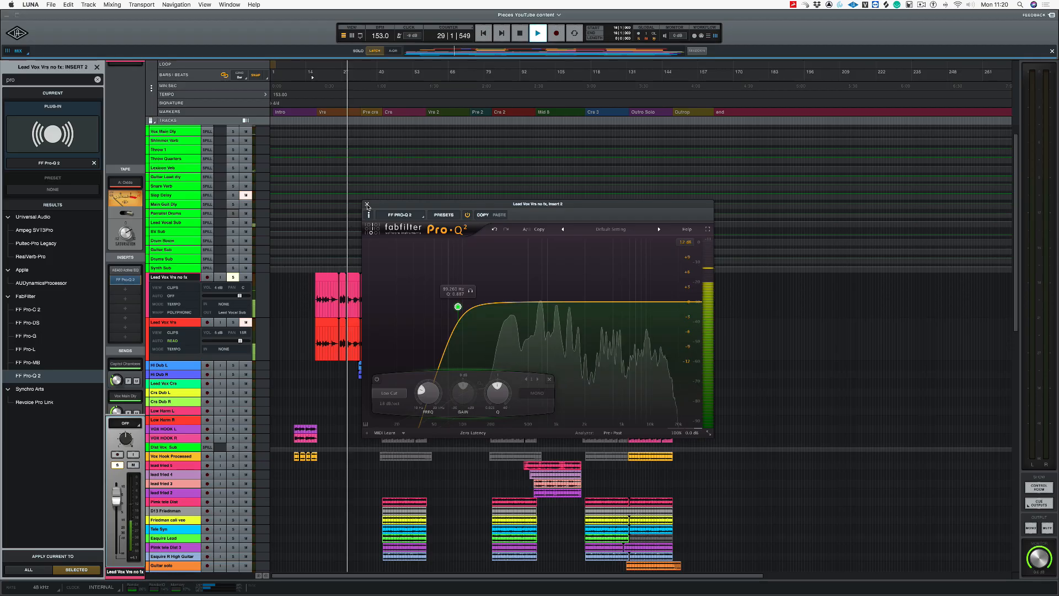
pyautogui.click(367, 204)
pyautogui.press('space')
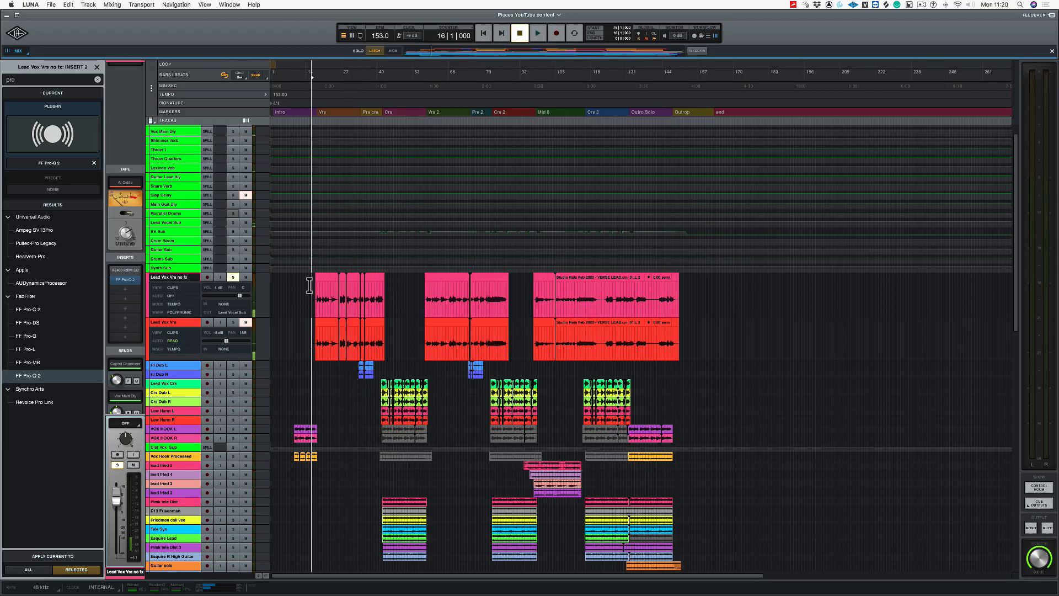
# Step: Load the UA 176 compressor into the third insert slot of the lead verse vocal track
pyautogui.click(123, 291)
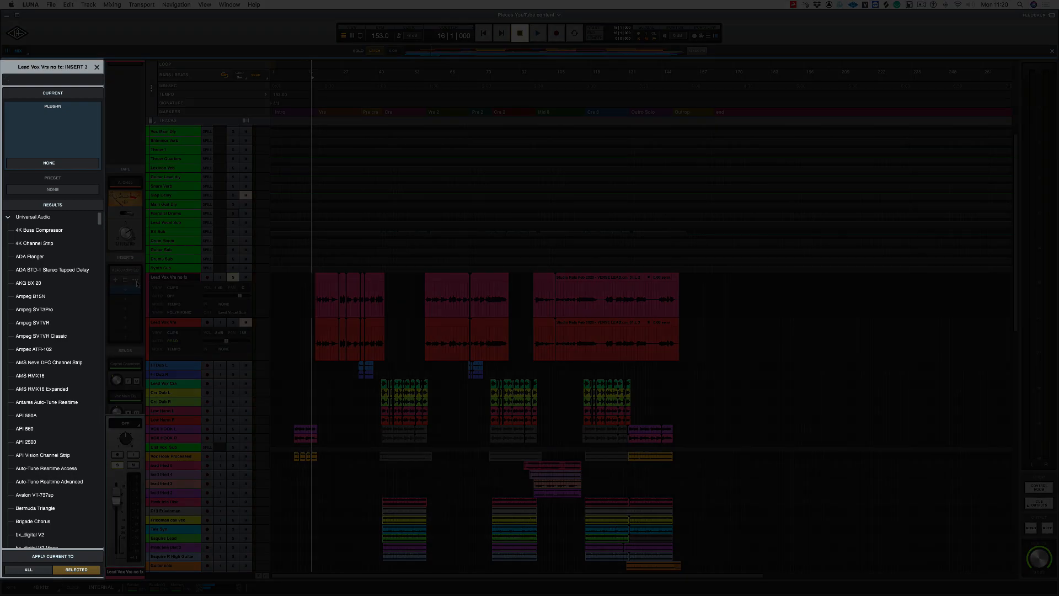
pyautogui.write('178')
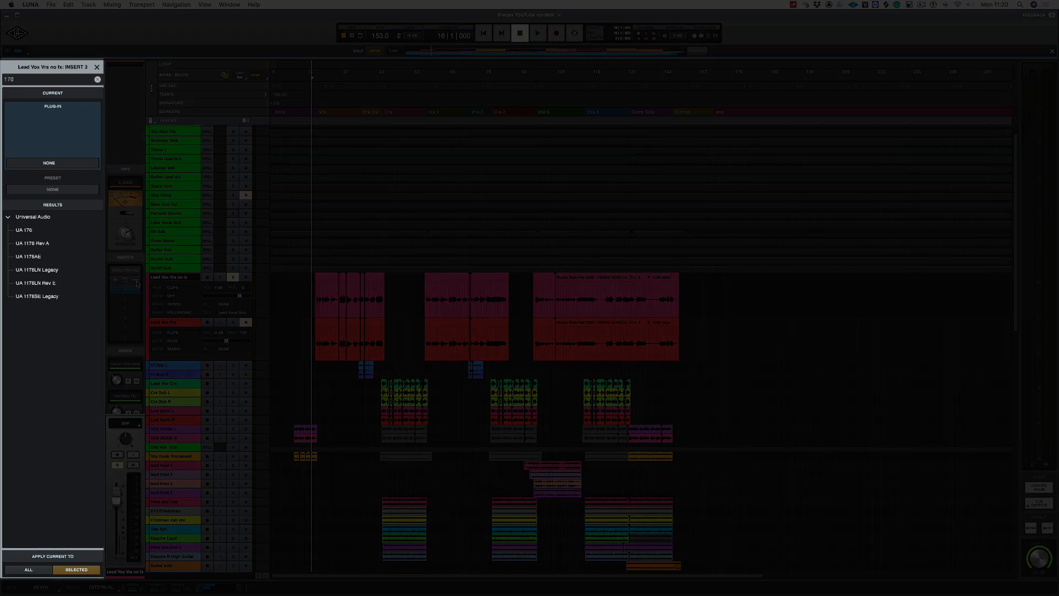
pyautogui.click(28, 231)
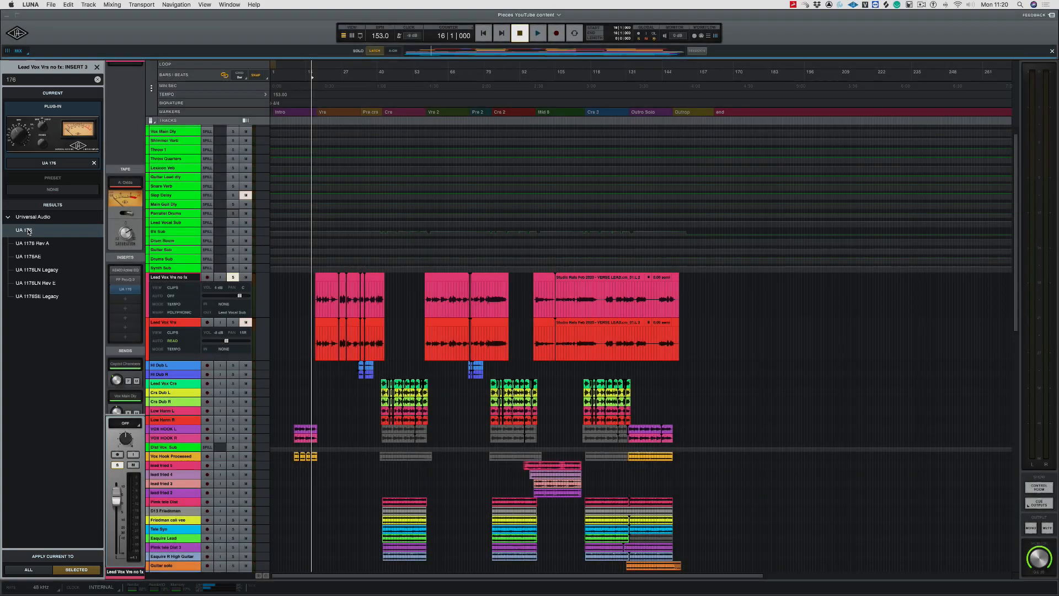
pyautogui.moveTo(539, 129); pyautogui.dragTo(621, 210)
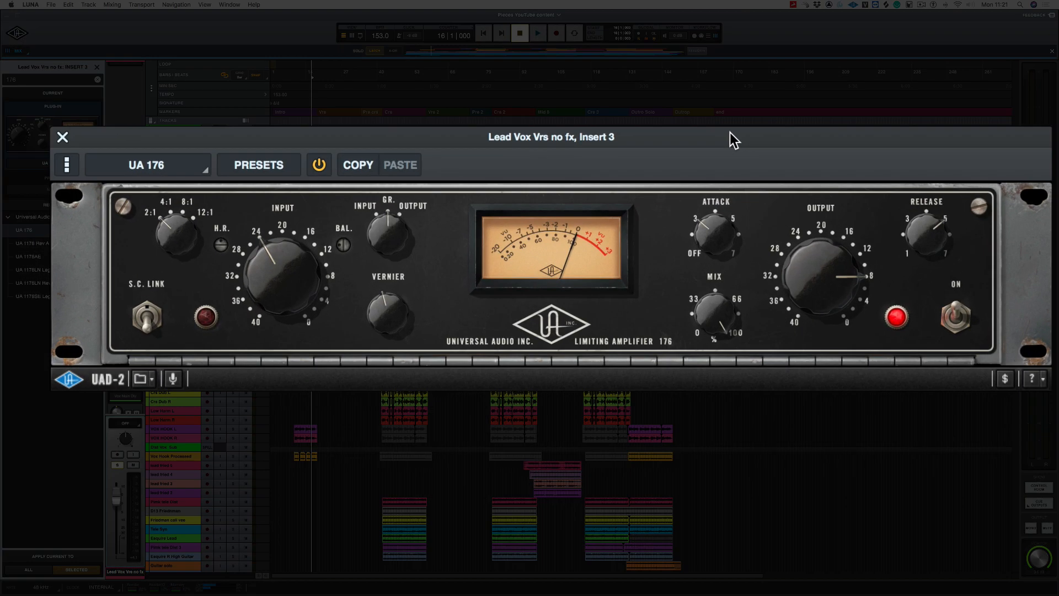
# Step: Set the UA 176's input to 8 and its output to about 24 while auditioning the vocal
pyautogui.press('space')
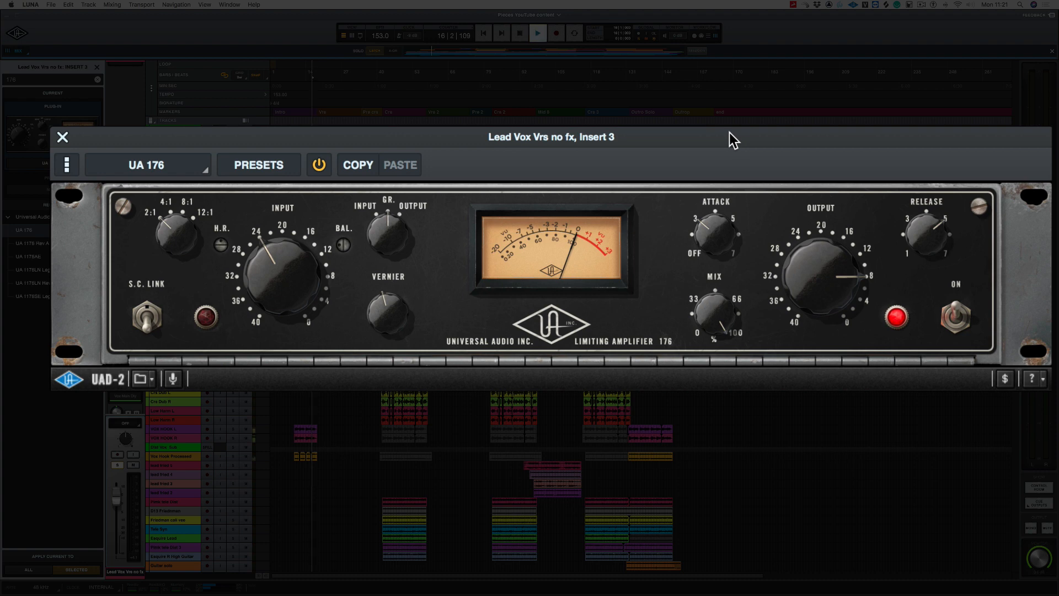
pyautogui.press('space')
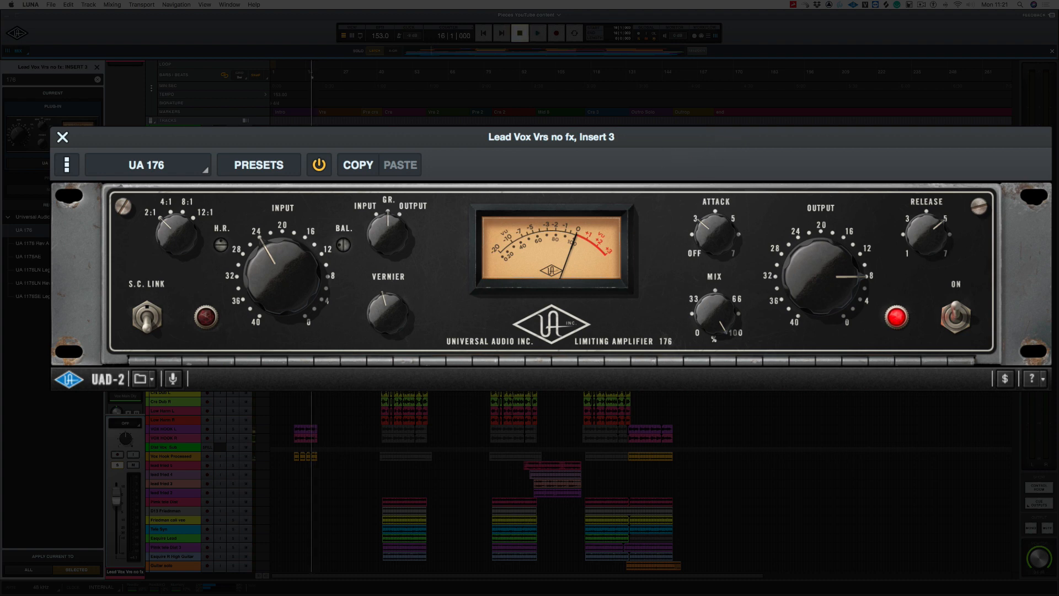
pyautogui.press('space')
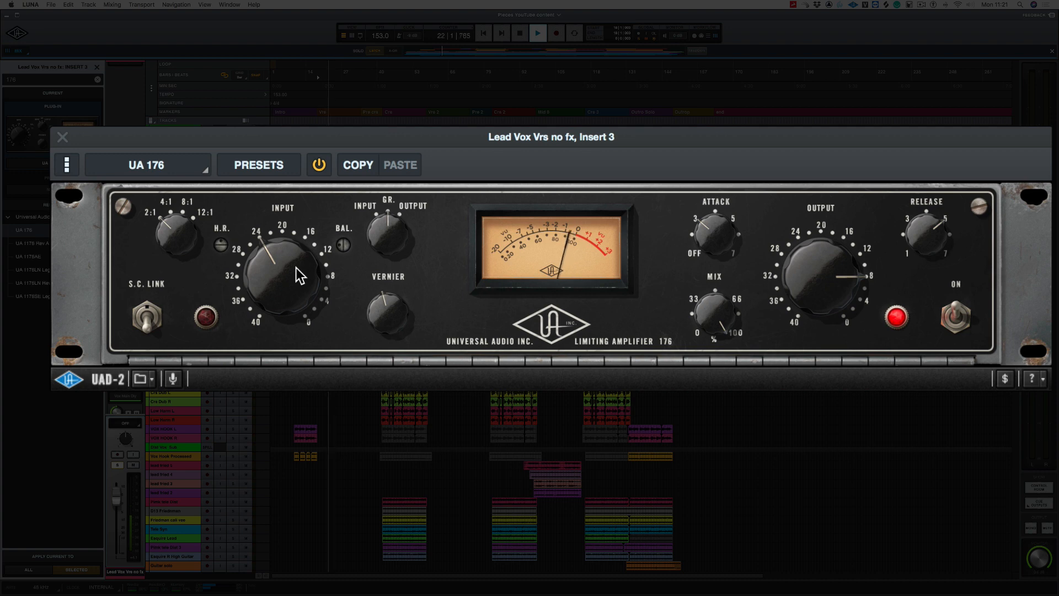
pyautogui.press('space')
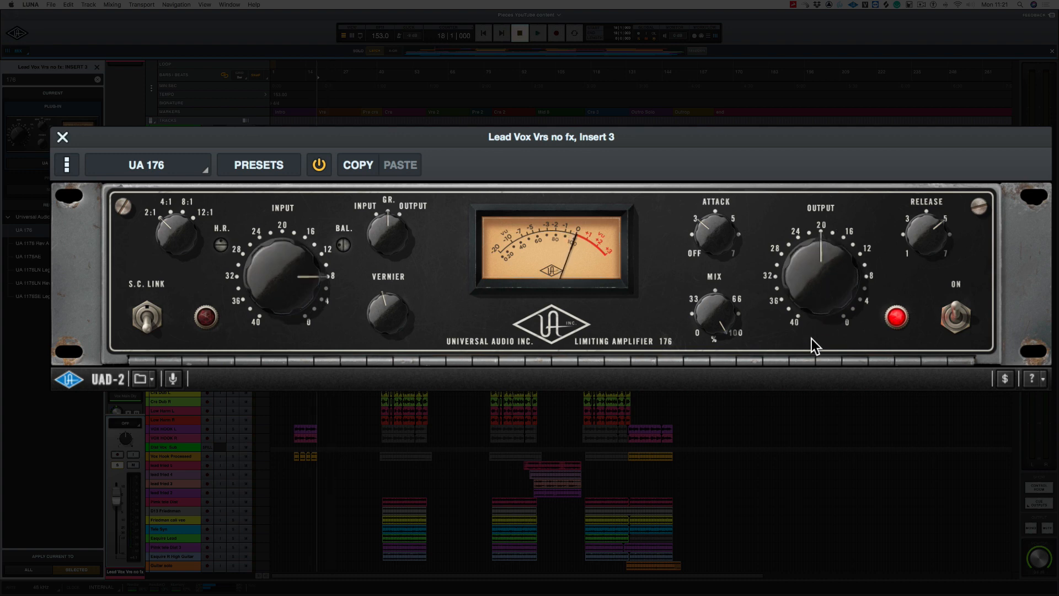
pyautogui.moveTo(808, 289); pyautogui.dragTo(806, 307)
pyautogui.press('space')
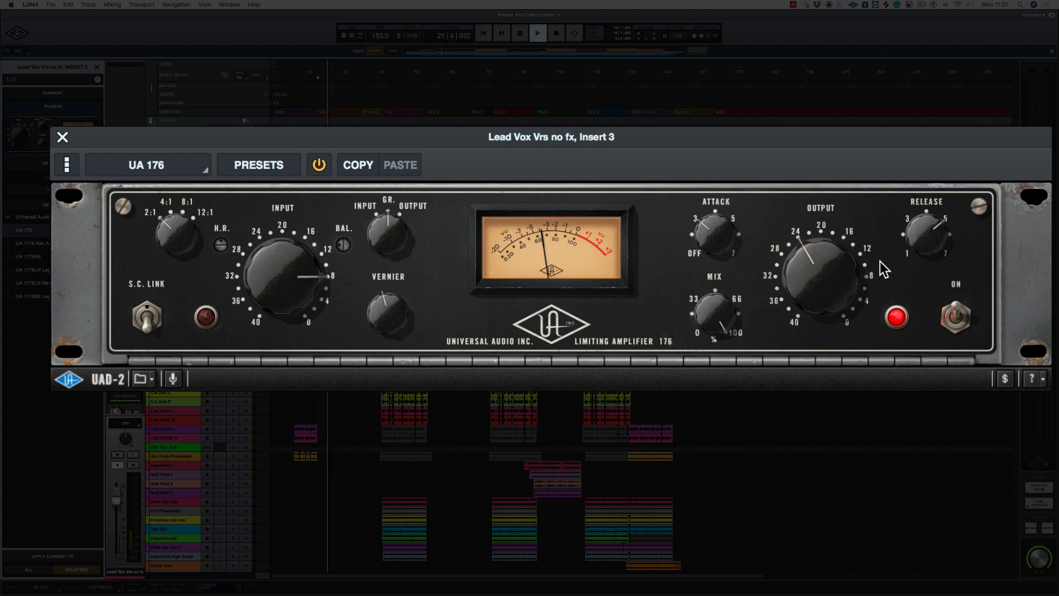
pyautogui.press('space')
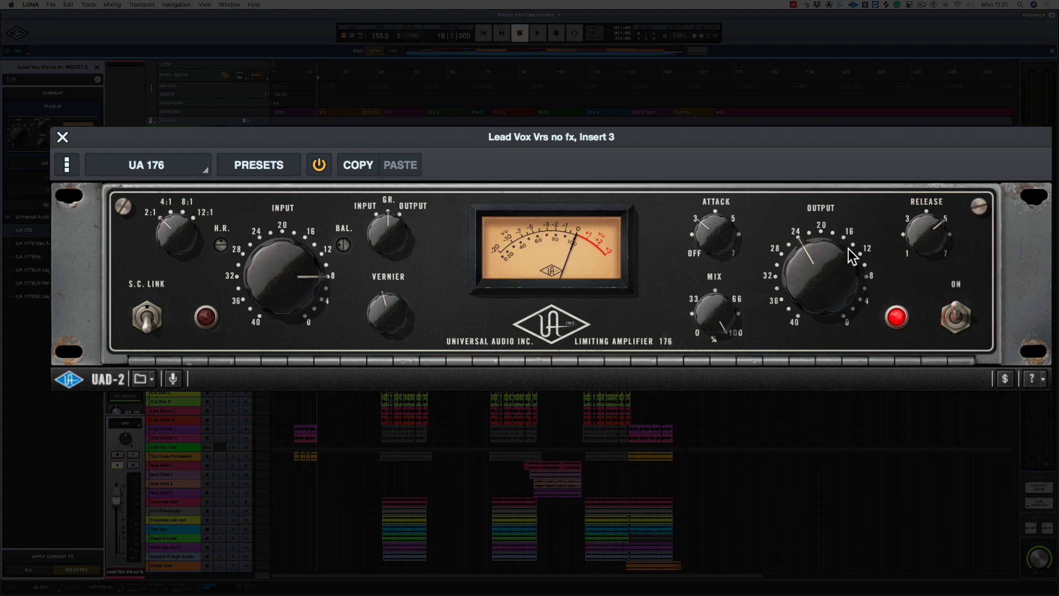
# Step: Compare the vocal with the UA 176 bypassed and re-enabled
pyautogui.click(317, 166)
pyautogui.press('space')
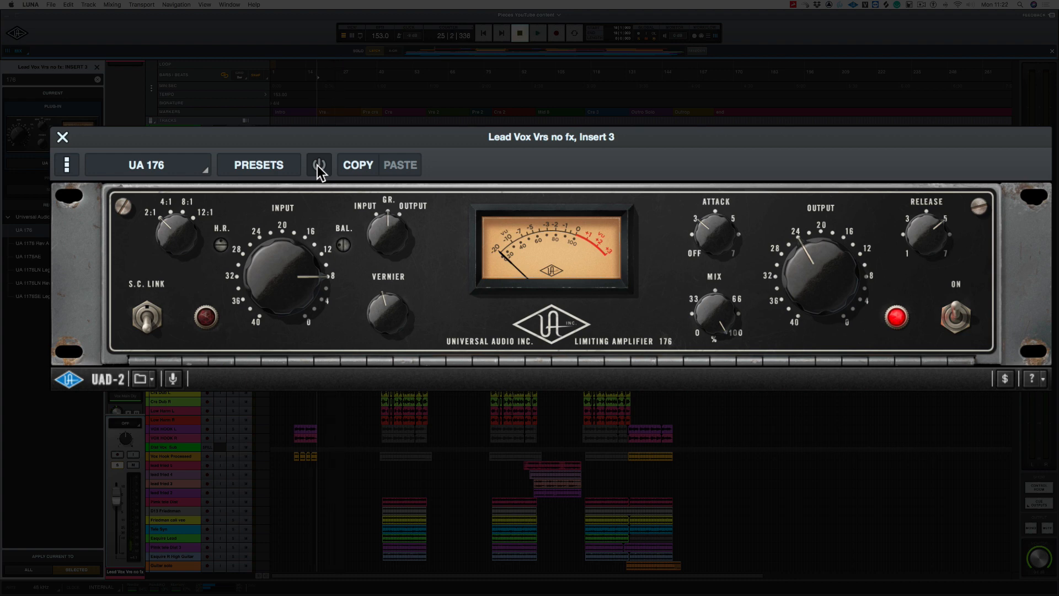
pyautogui.click(319, 165)
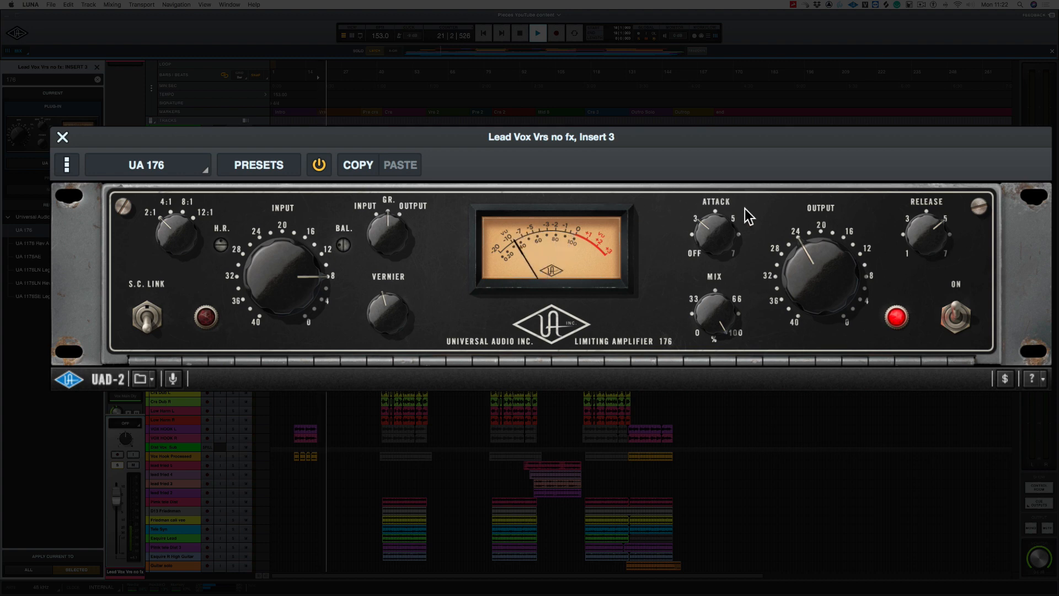
pyautogui.press('space')
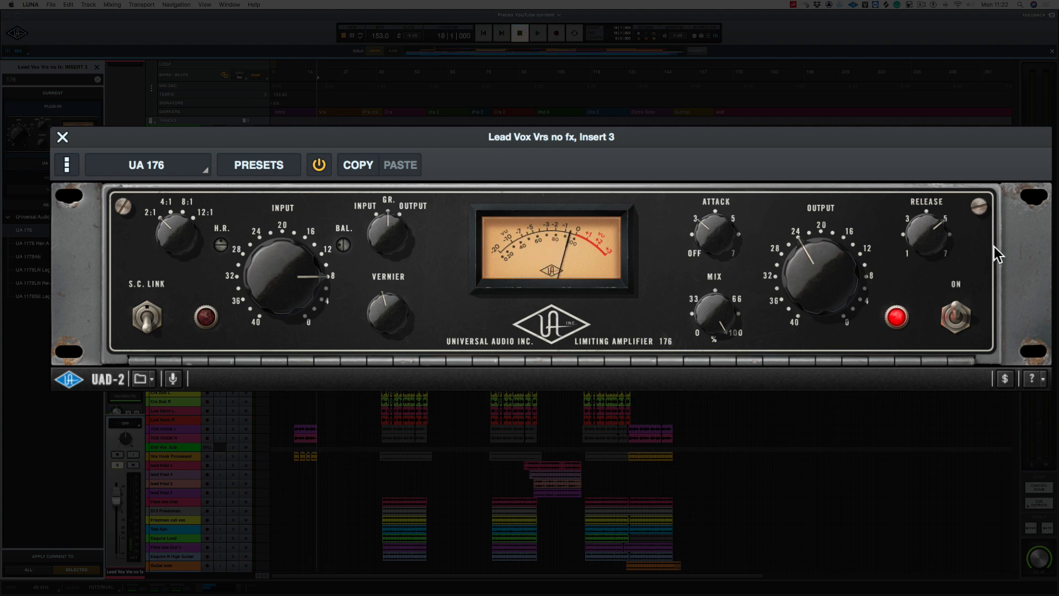
# Step: Set the UA 176's release to 7 and its attack midway between 3 and 5 while auditioning the vocal
pyautogui.moveTo(911, 240); pyautogui.dragTo(912, 174)
pyautogui.press('space')
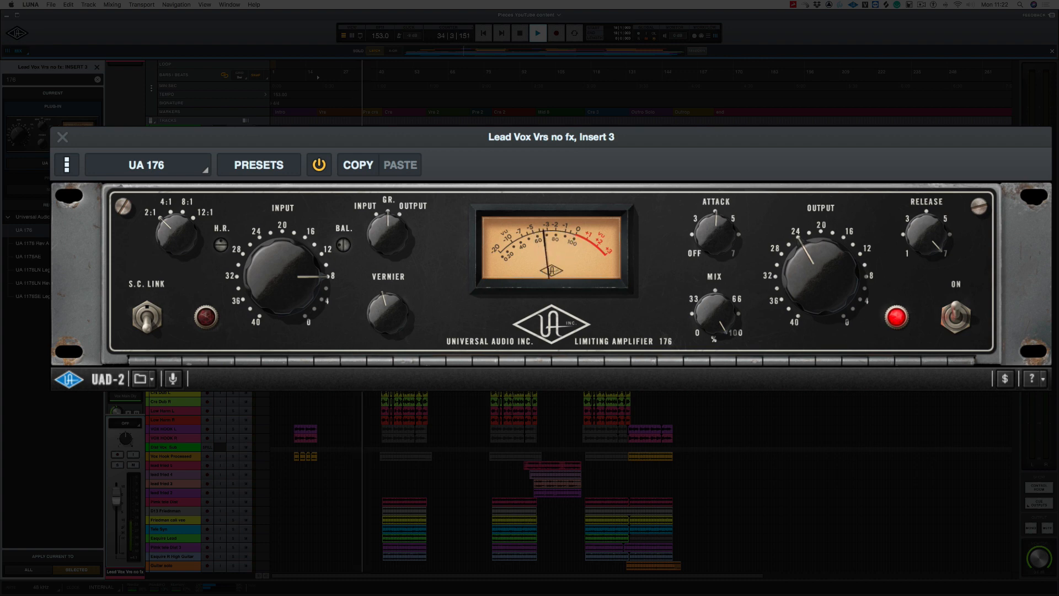
pyautogui.press('space')
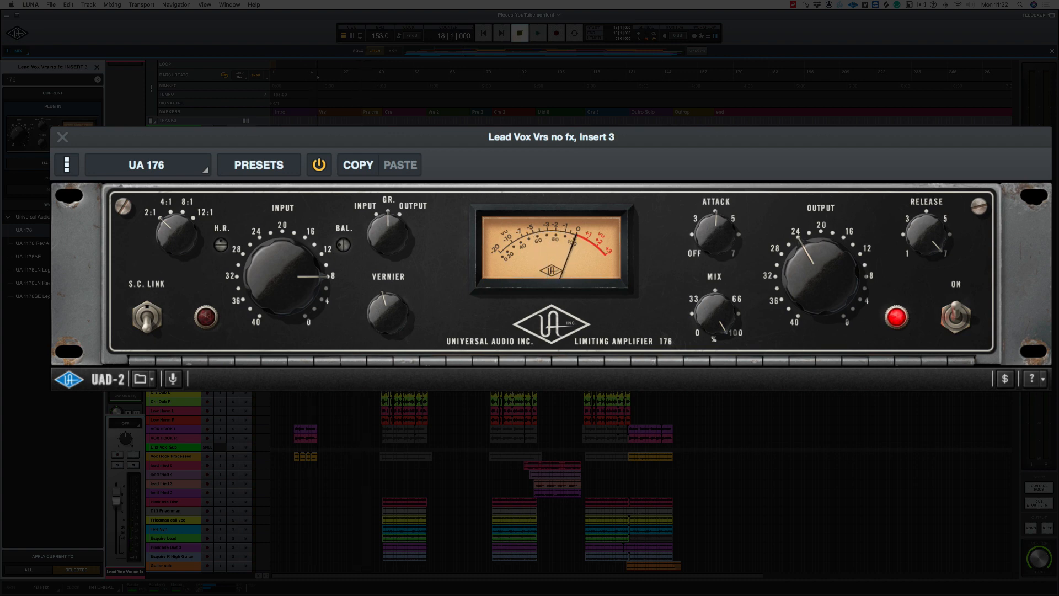
# Step: Set the UA 176's ratio to 4:1 and fine-tune its vernier while auditioning the vocal, closing the compressor window when done
pyautogui.click(170, 209)
pyautogui.press('space')
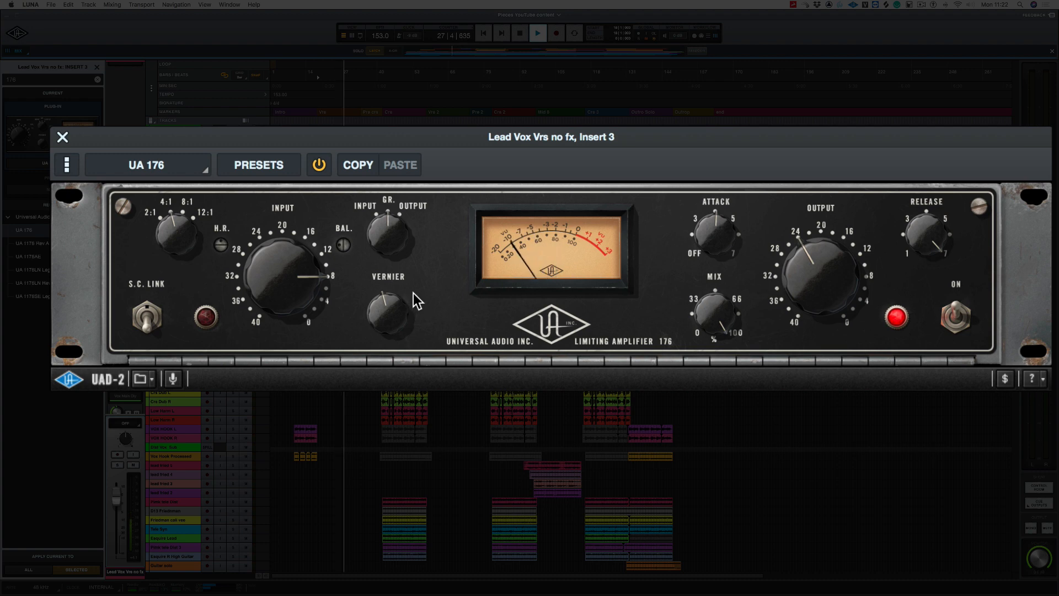
pyautogui.press('space')
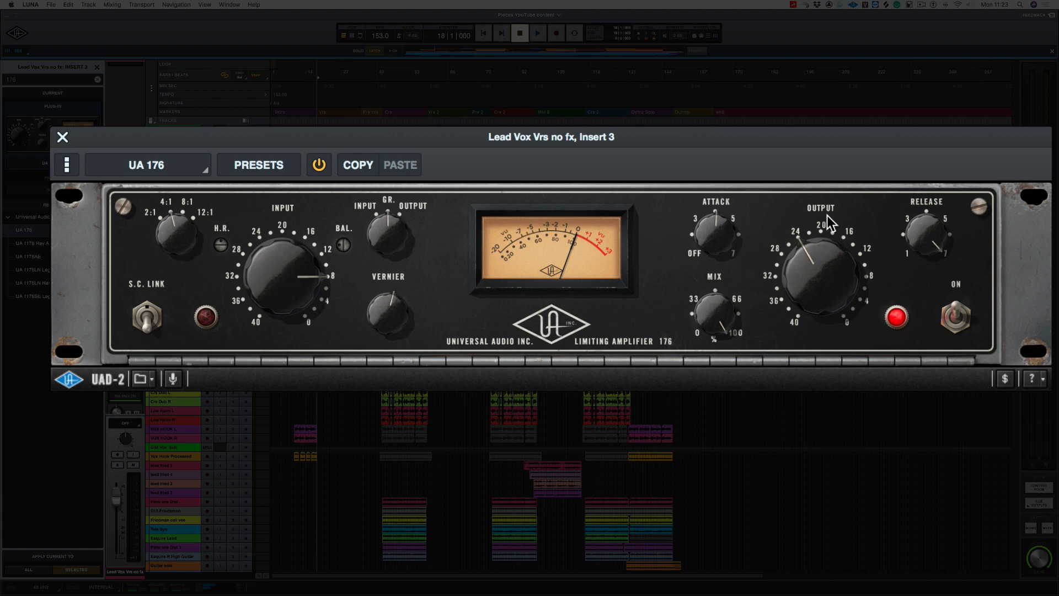
pyautogui.moveTo(799, 287); pyautogui.dragTo(796, 254)
pyautogui.moveTo(370, 343); pyautogui.dragTo(384, 307)
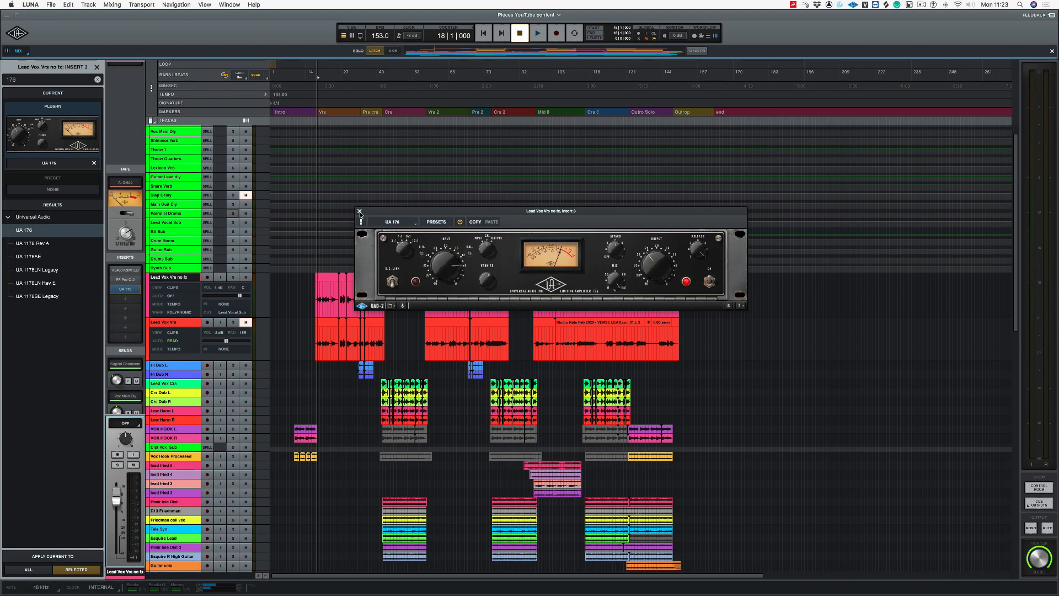
pyautogui.click(360, 212)
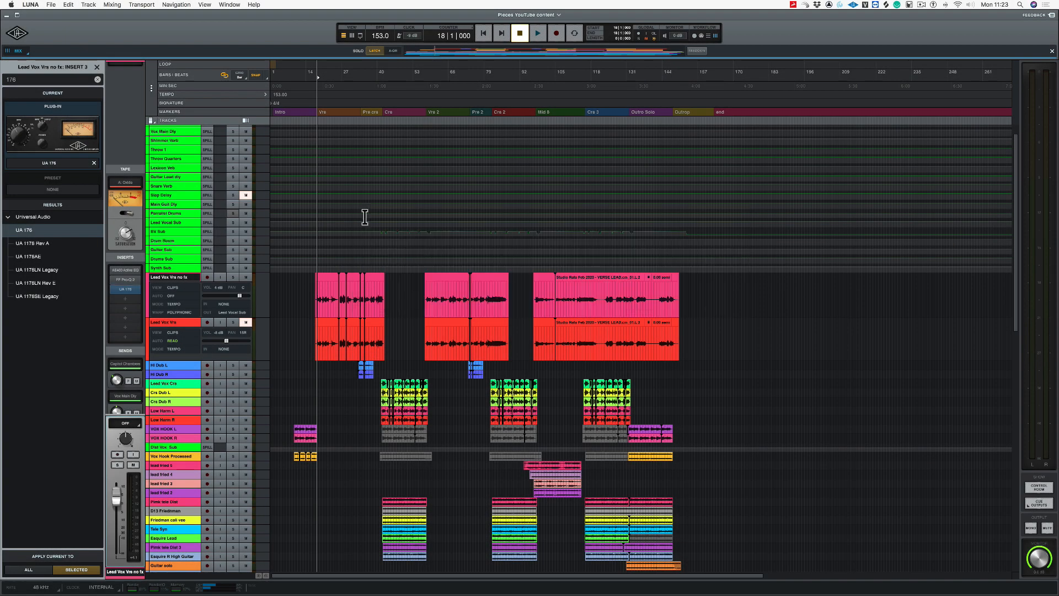
# Step: Insert the Maag EQ4 in the fourth insert slot of the unprocessed lead verse vocal
pyautogui.click(125, 303)
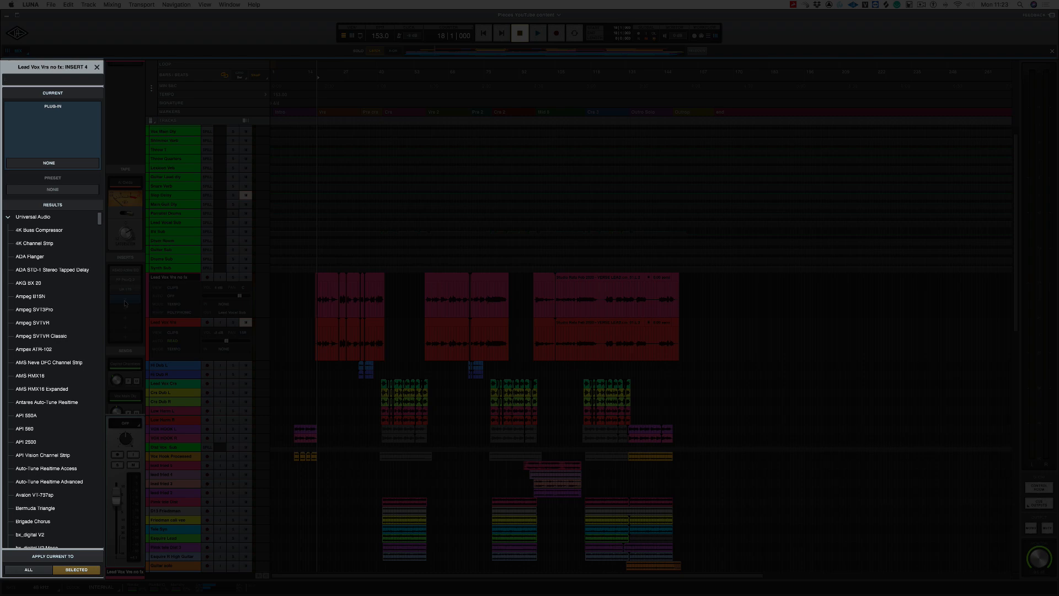
pyautogui.write('maag')
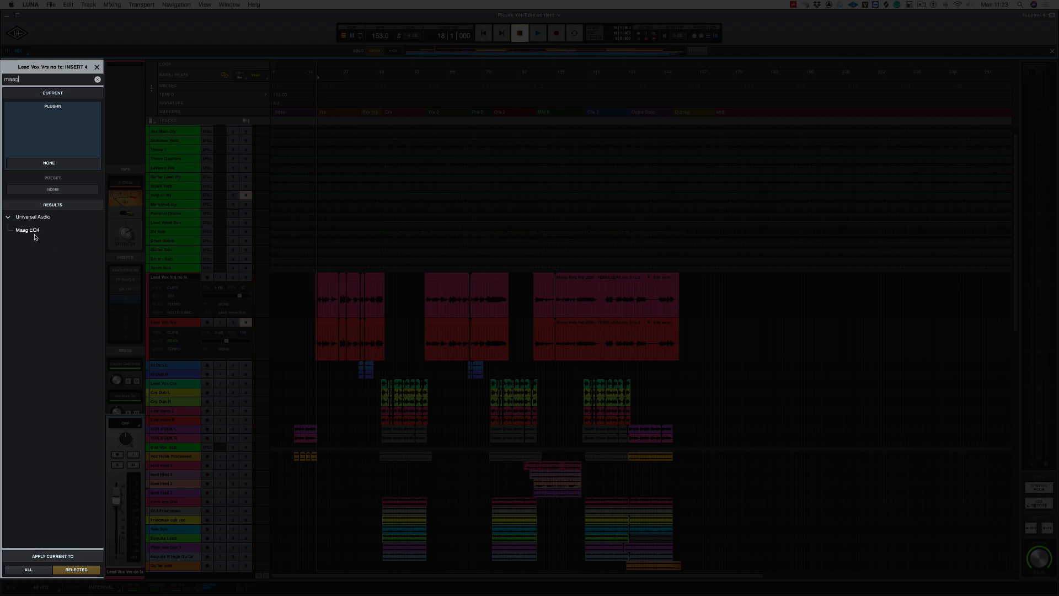
pyautogui.doubleClick(27, 230)
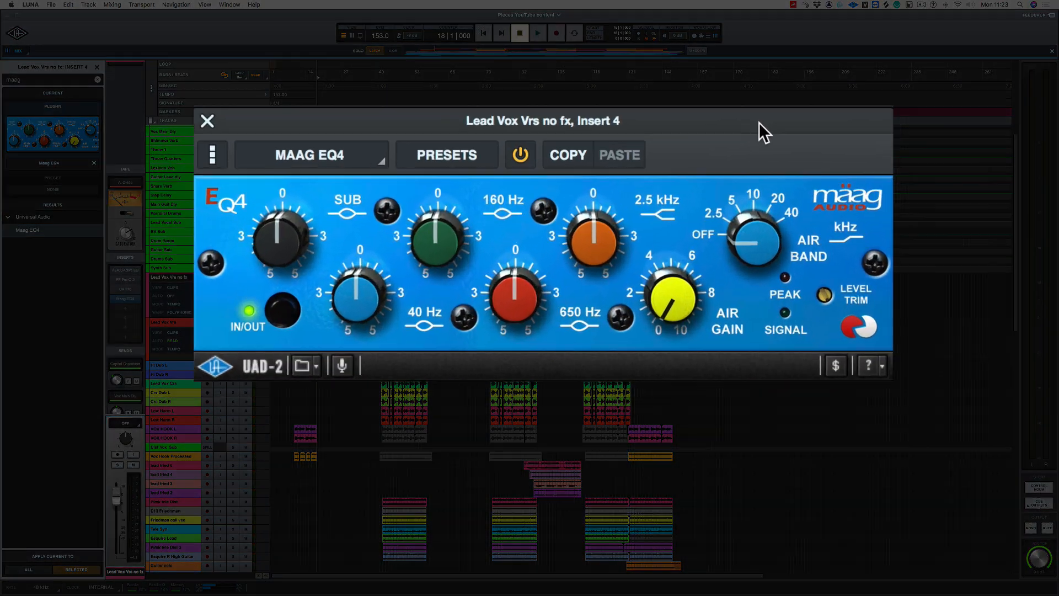
# Step: Set the Maag EQ4's air band to 40 kHz and its air gain to about 7.5 while auditioning the vocal
pyautogui.press('space')
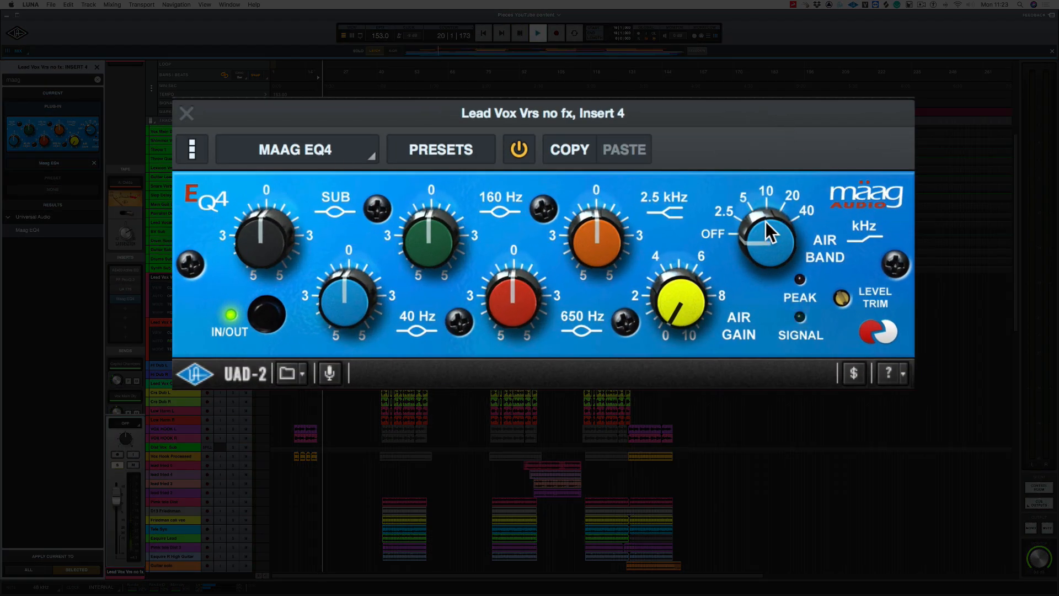
pyautogui.moveTo(764, 248); pyautogui.dragTo(764, 218)
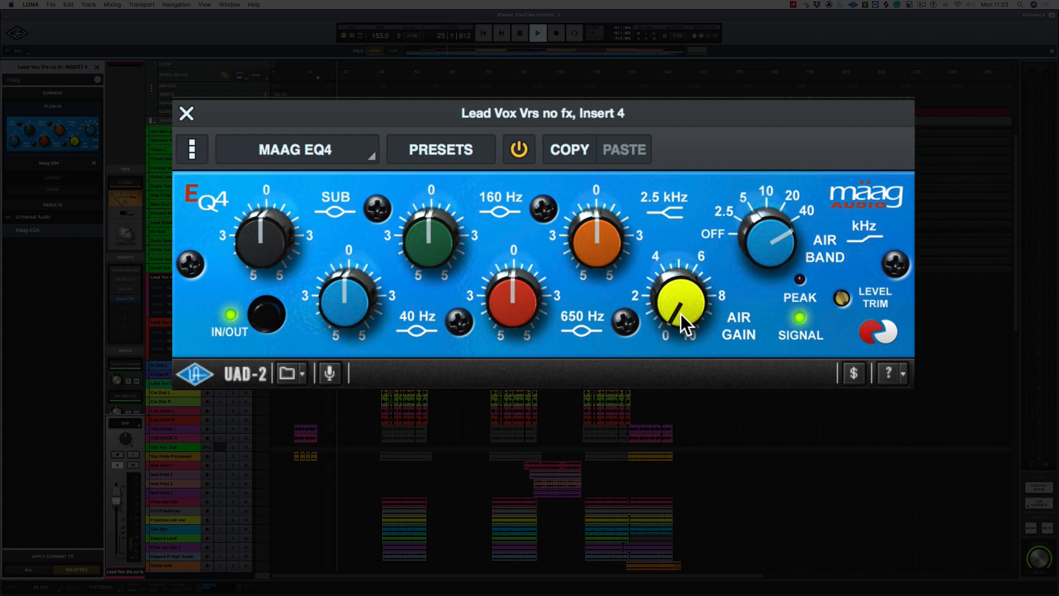
pyautogui.moveTo(680, 313); pyautogui.dragTo(627, 97)
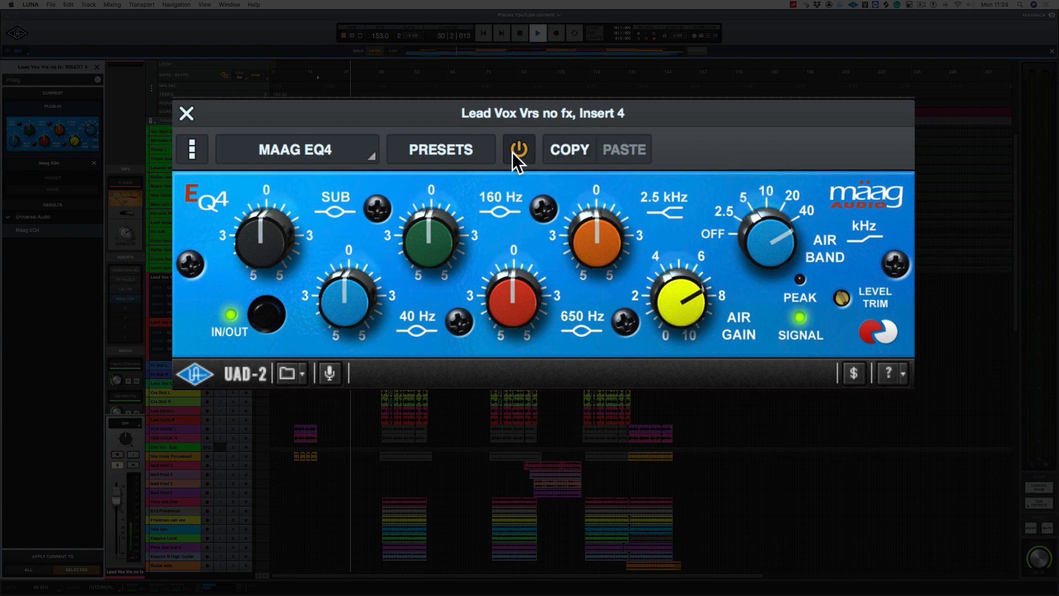
pyautogui.press('space')
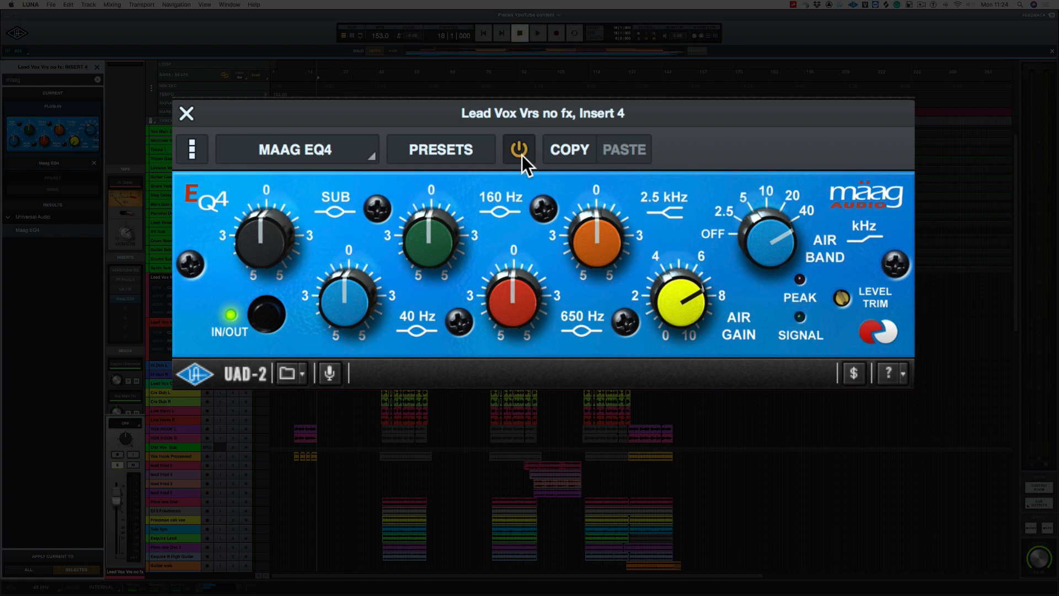
# Step: Compare the vocal with the Maag EQ4 bypassed and re-enabled
pyautogui.press('space')
pyautogui.click(520, 151)
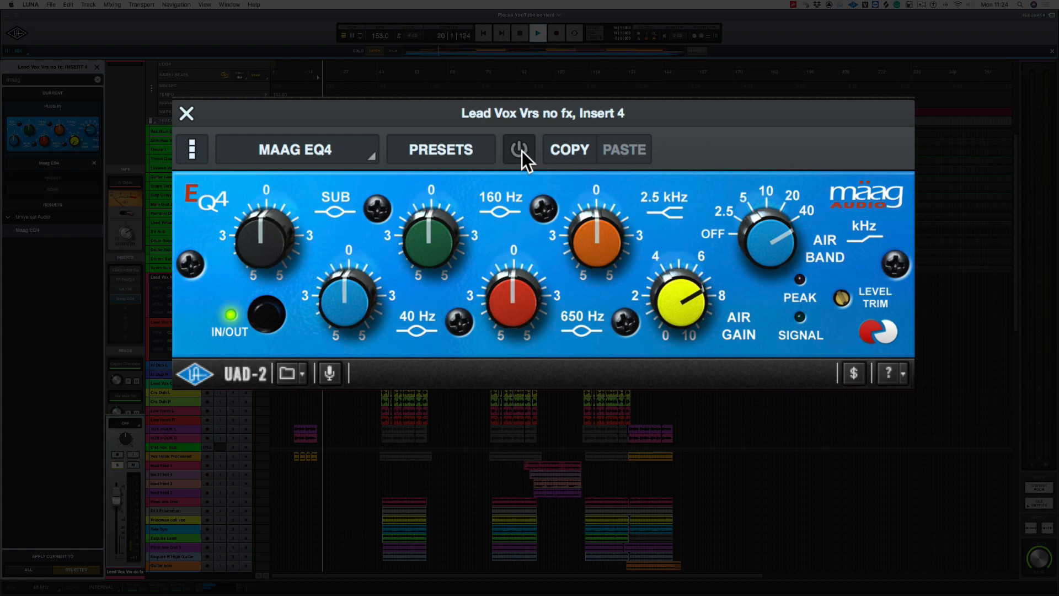
pyautogui.click(520, 150)
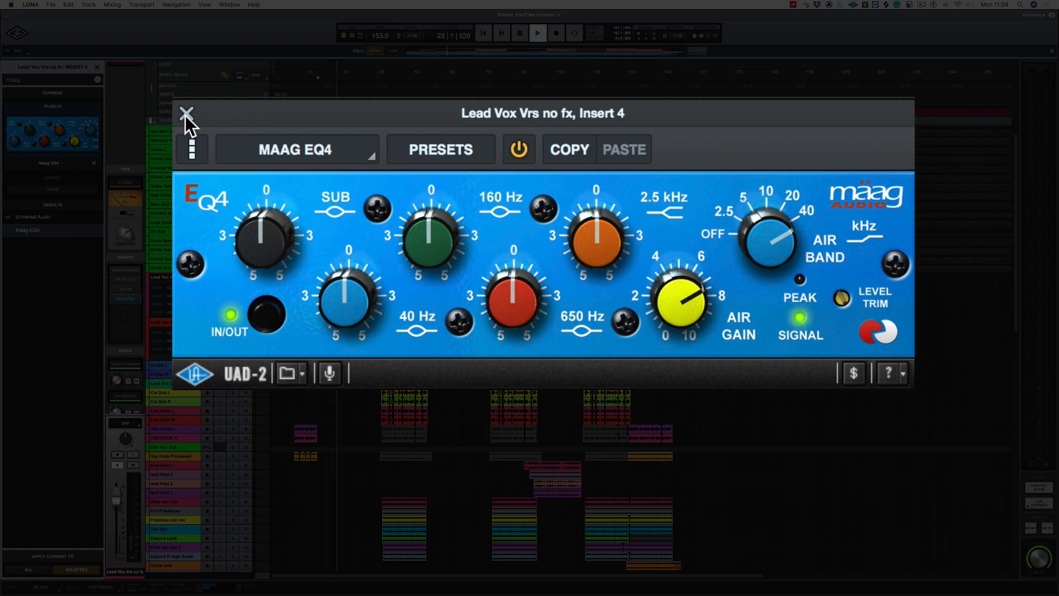
pyautogui.press('space')
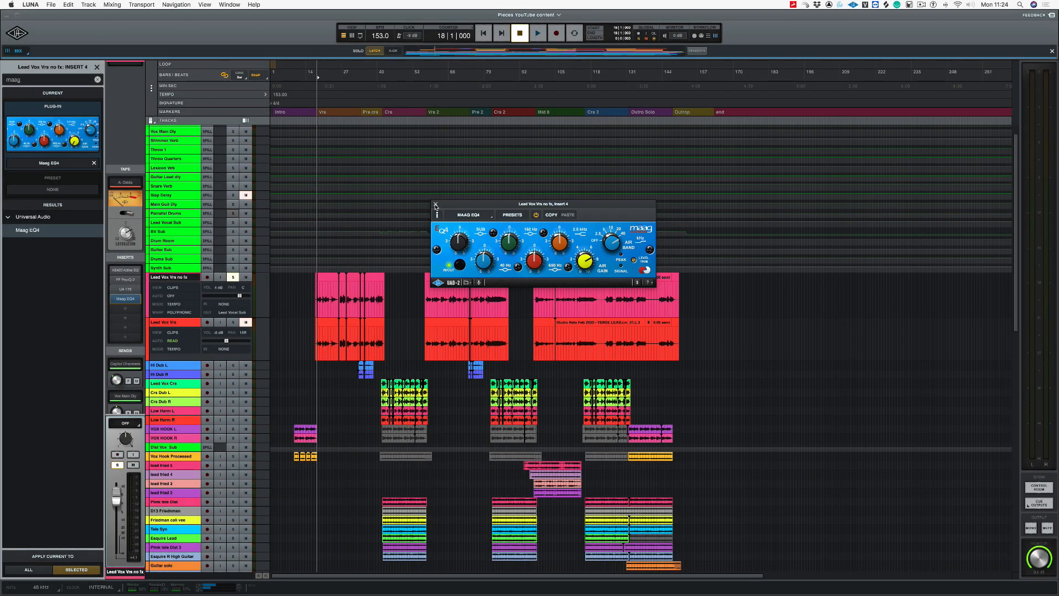
# Step: Close the EQ window and insert the Waves L2 (m) limiter in the vocal's fifth insert slot
pyautogui.click(435, 206)
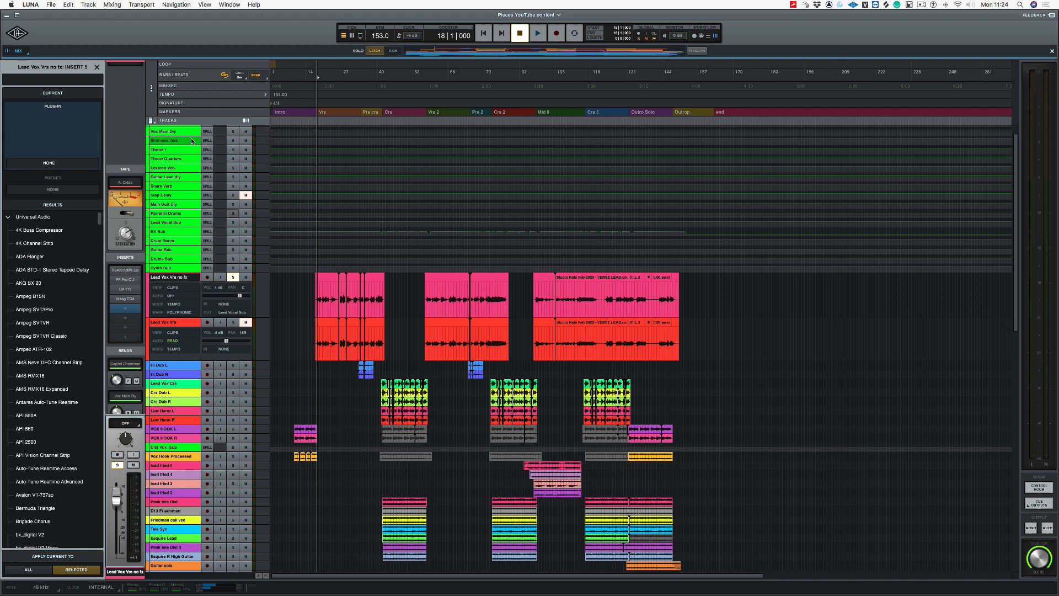
pyautogui.write('l2')
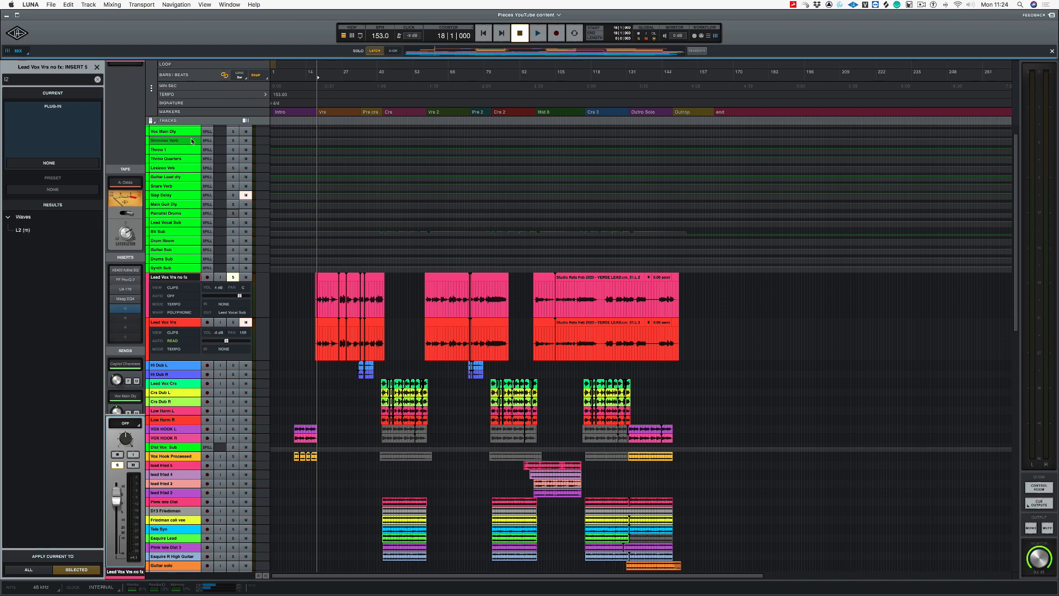
pyautogui.press('Return')
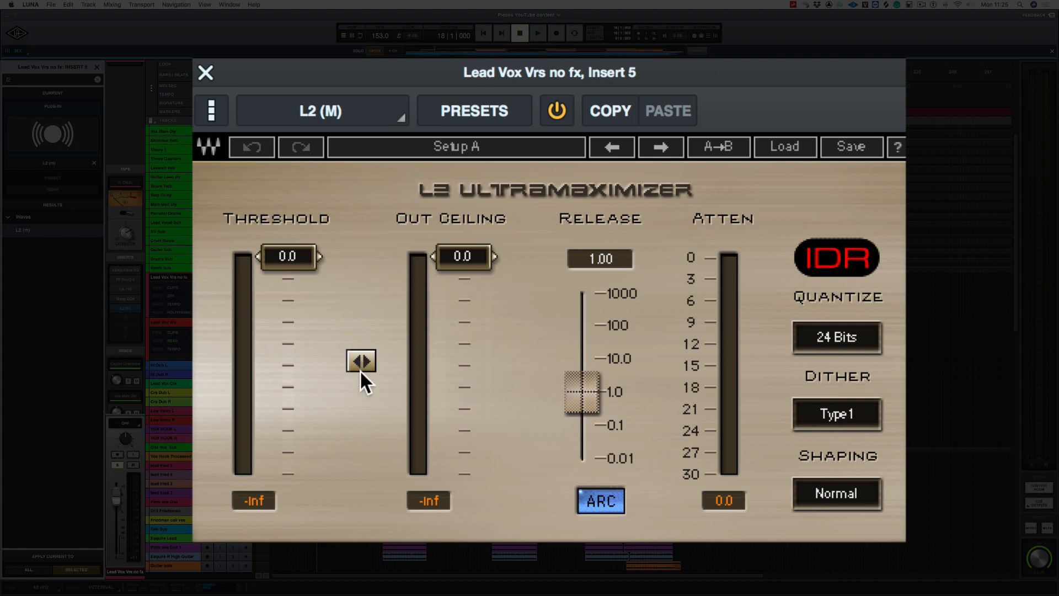
# Step: Lower the L2's linked threshold and out ceiling together to -19.0 while auditioning the vocal
pyautogui.press('space')
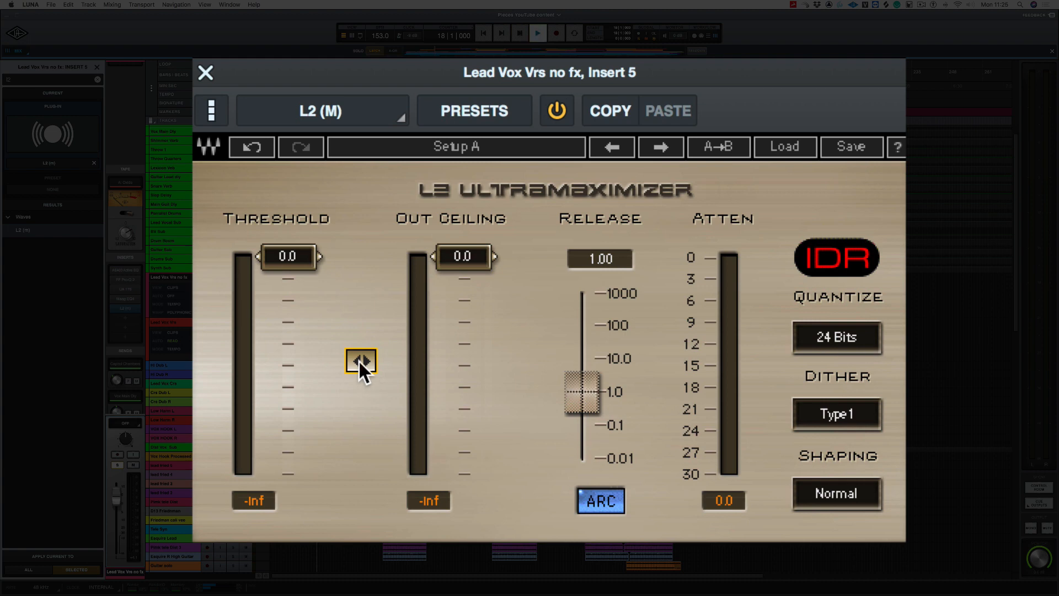
pyautogui.moveTo(361, 364); pyautogui.dragTo(361, 487)
pyautogui.moveTo(361, 361); pyautogui.dragTo(362, 378)
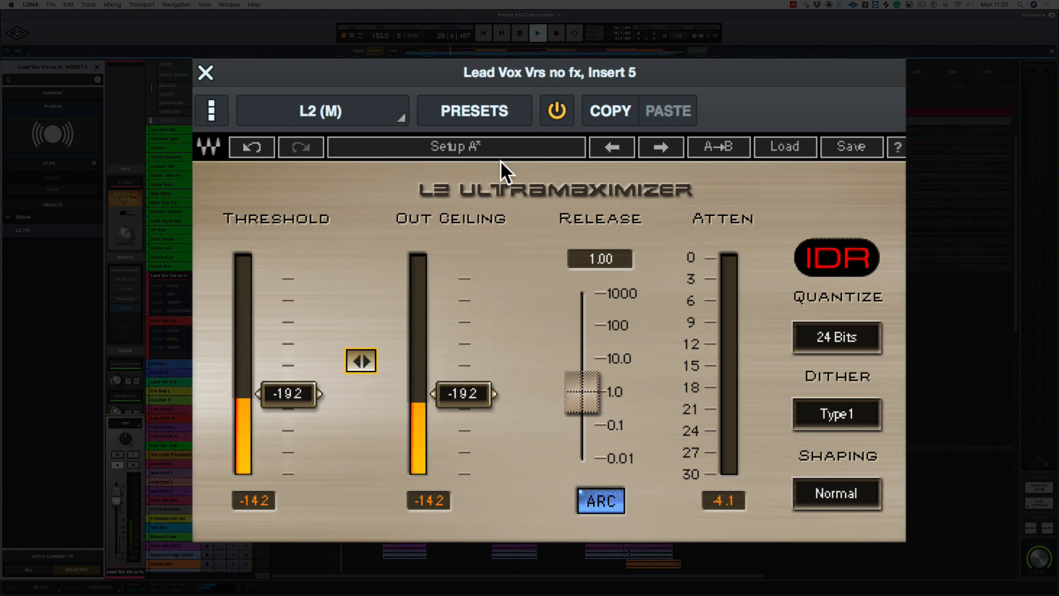
pyautogui.moveTo(361, 361); pyautogui.dragTo(361, 360)
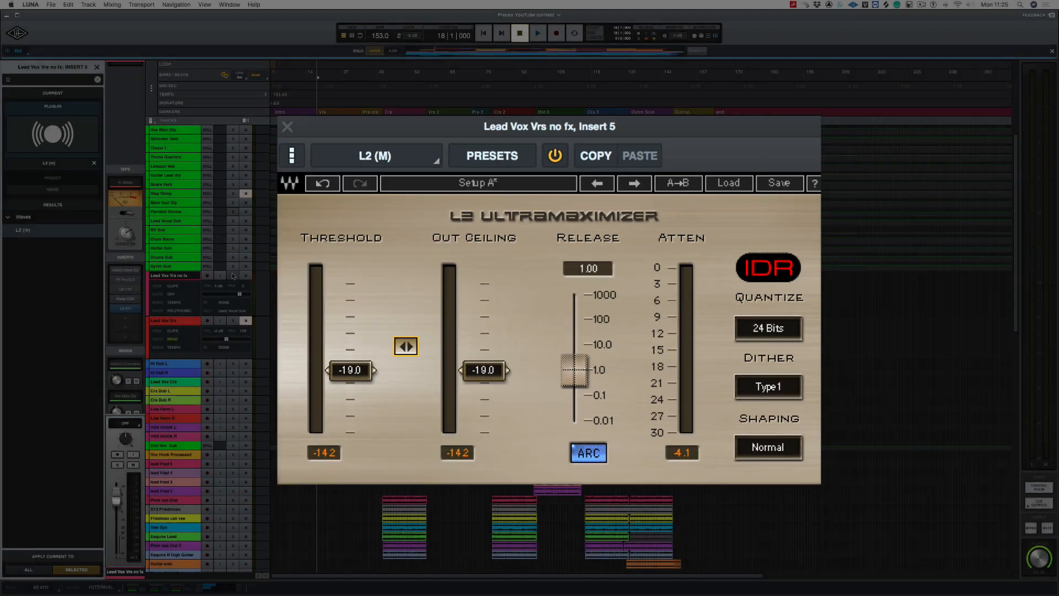
# Step: Audition the processed lead verse vocal within the full mix, closing the L2 limiter window
pyautogui.press('space')
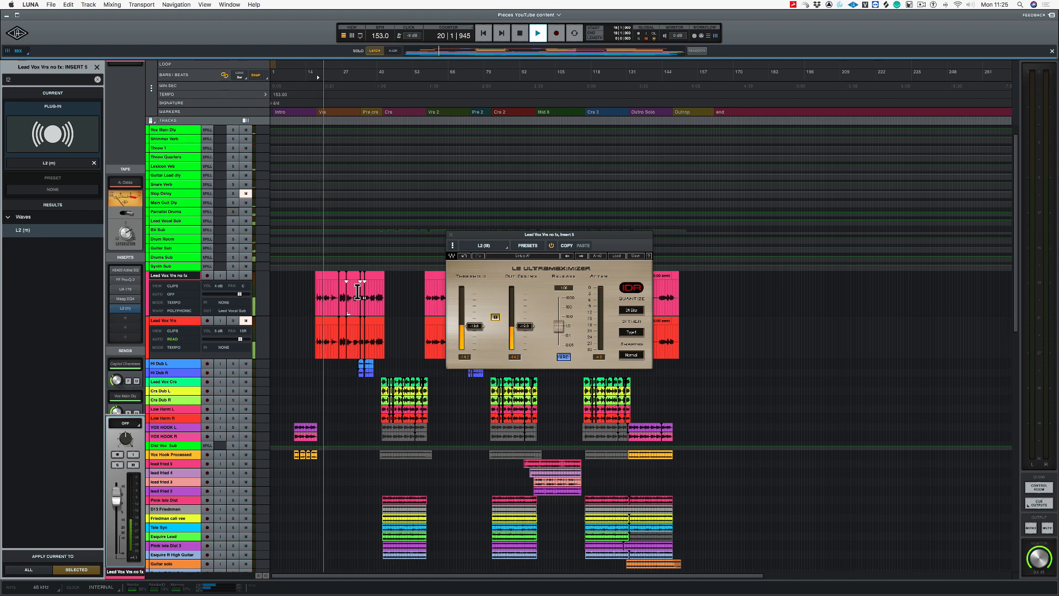
pyautogui.click(451, 235)
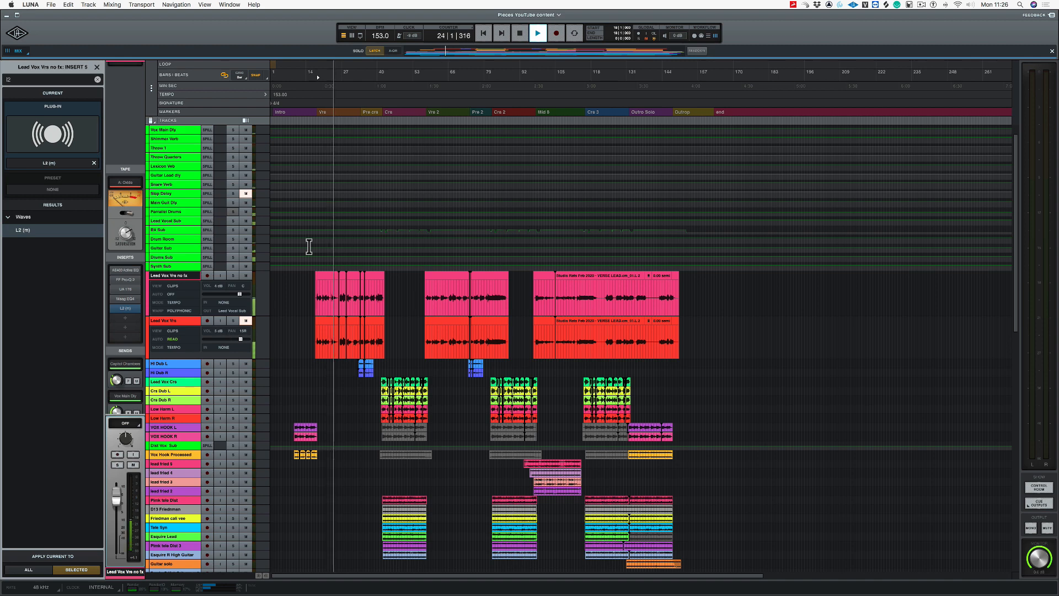
pyautogui.press('space')
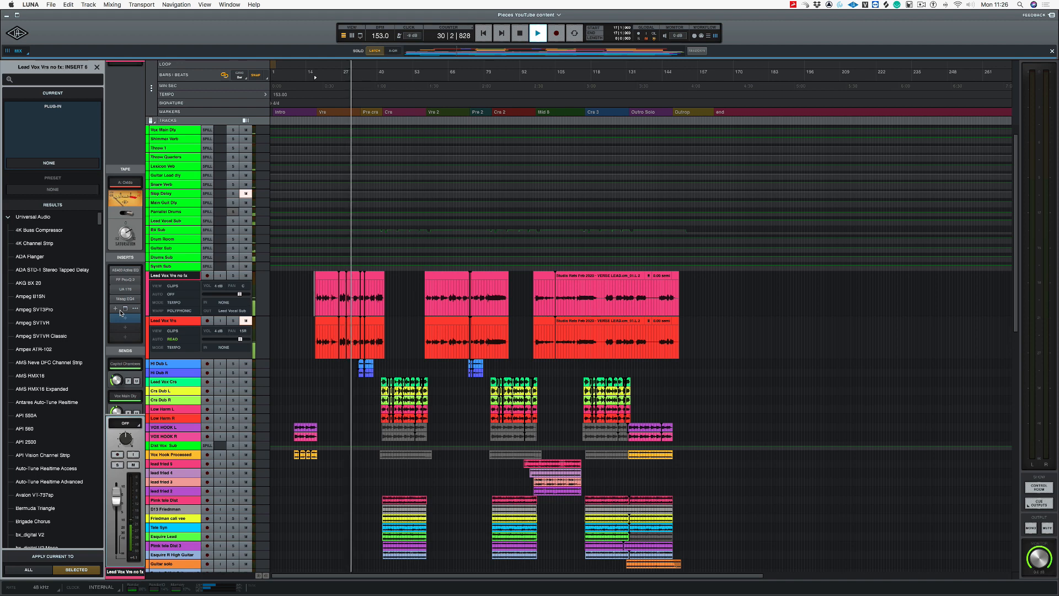
pyautogui.press('space')
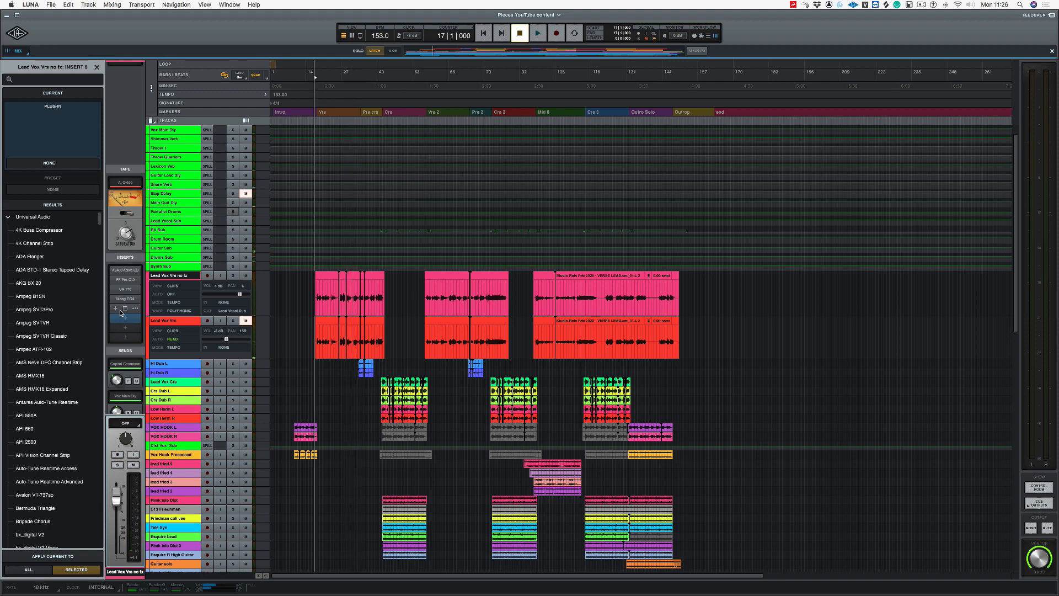